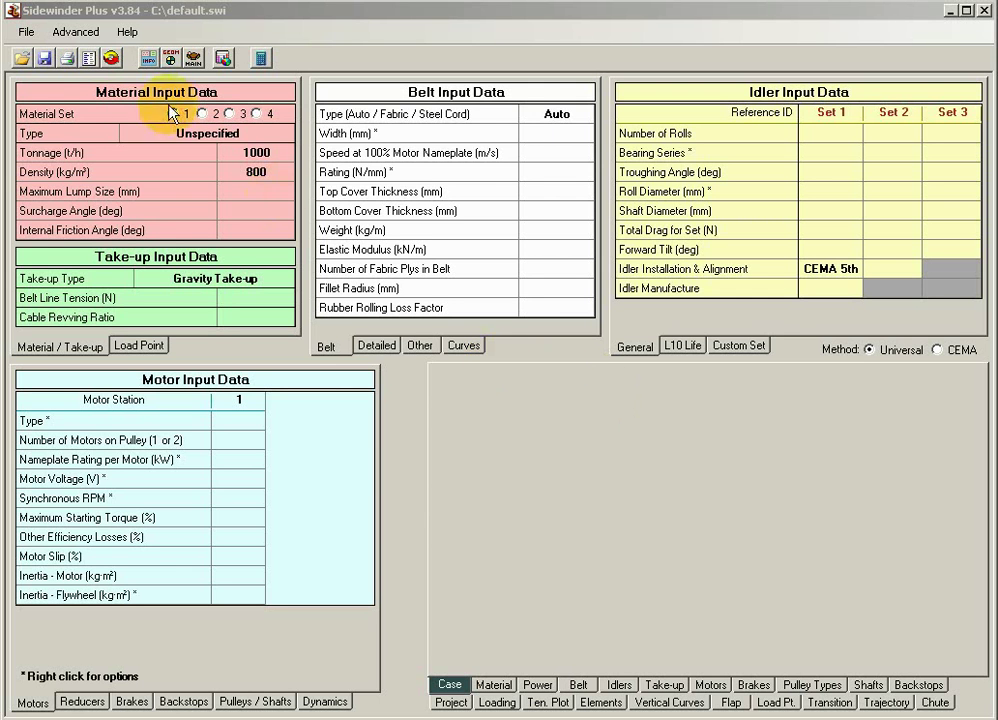
- Open the Multiple Conveyor Project page from the advanced tools
left_click(95, 33)
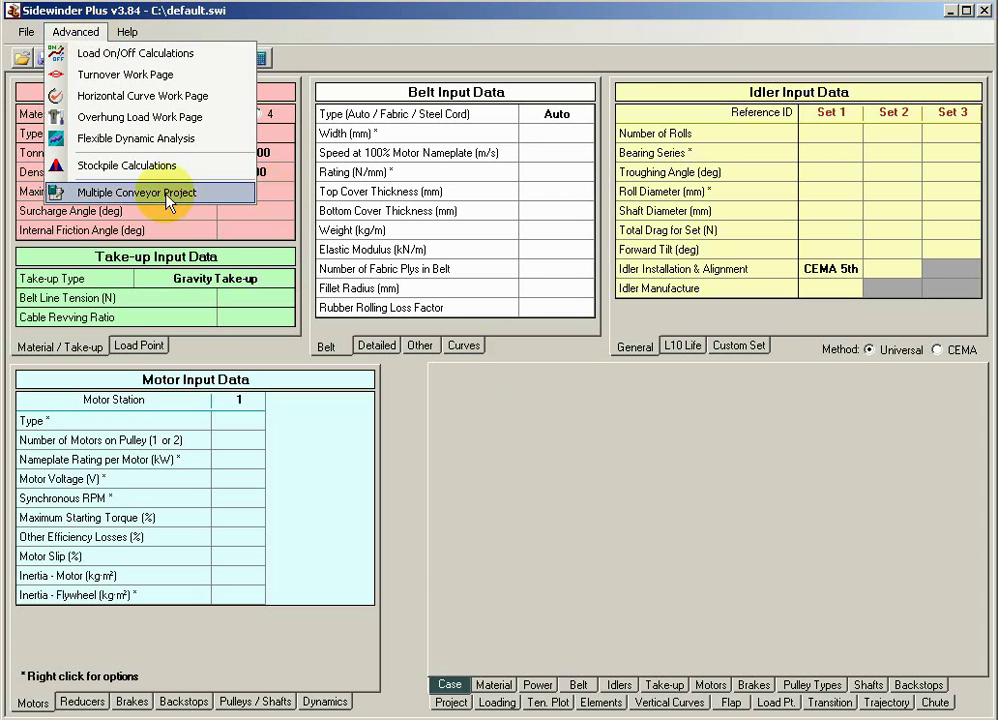
left_click(225, 228)
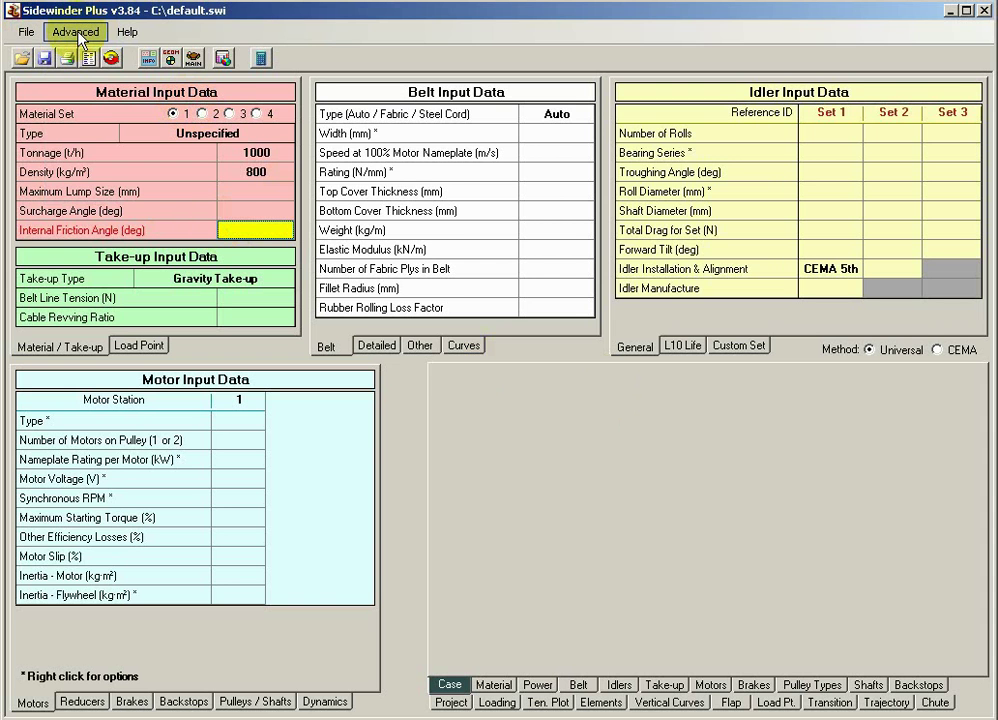
left_click(80, 37)
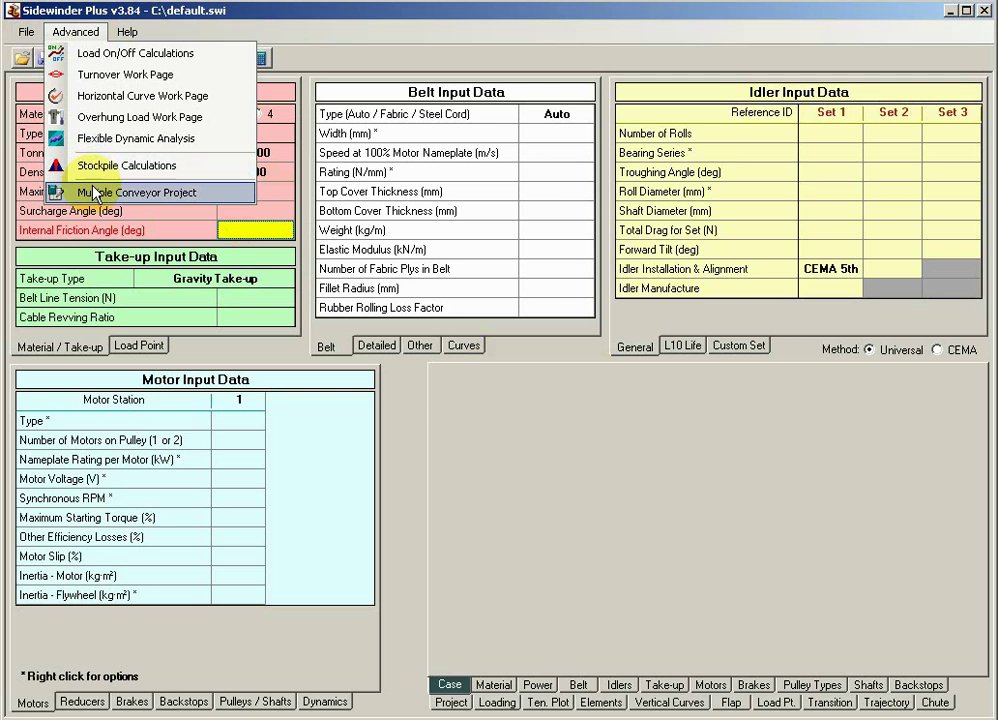
left_click(133, 193)
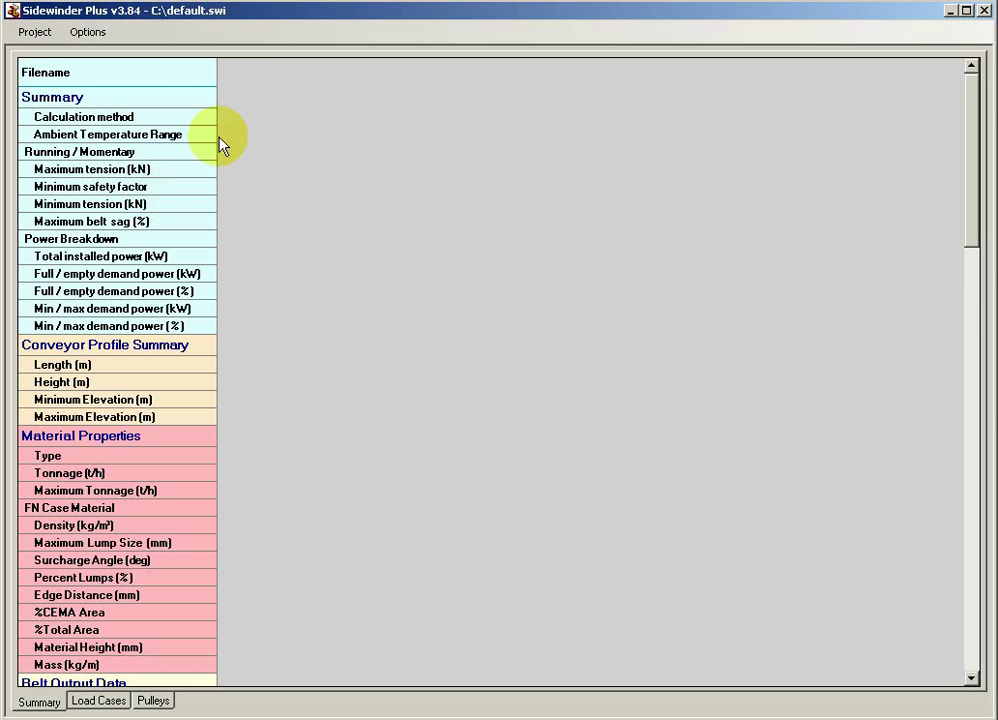
- Add the files C925_E0.swi and C925_F0.swi to the multiple conveyor project
left_click(26, 36)
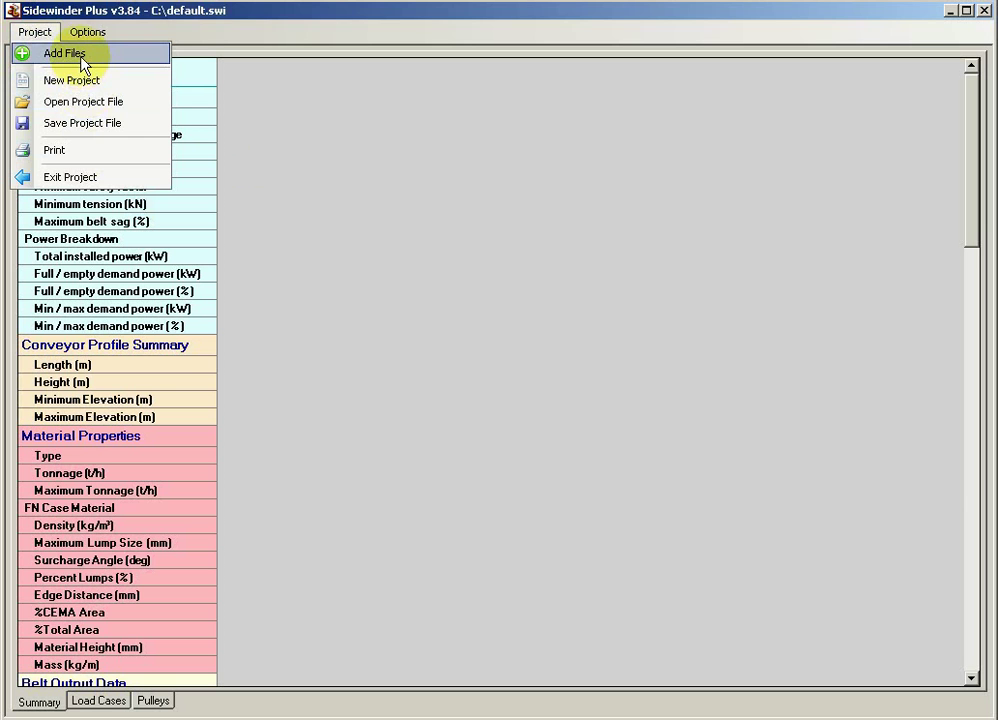
left_click(81, 60)
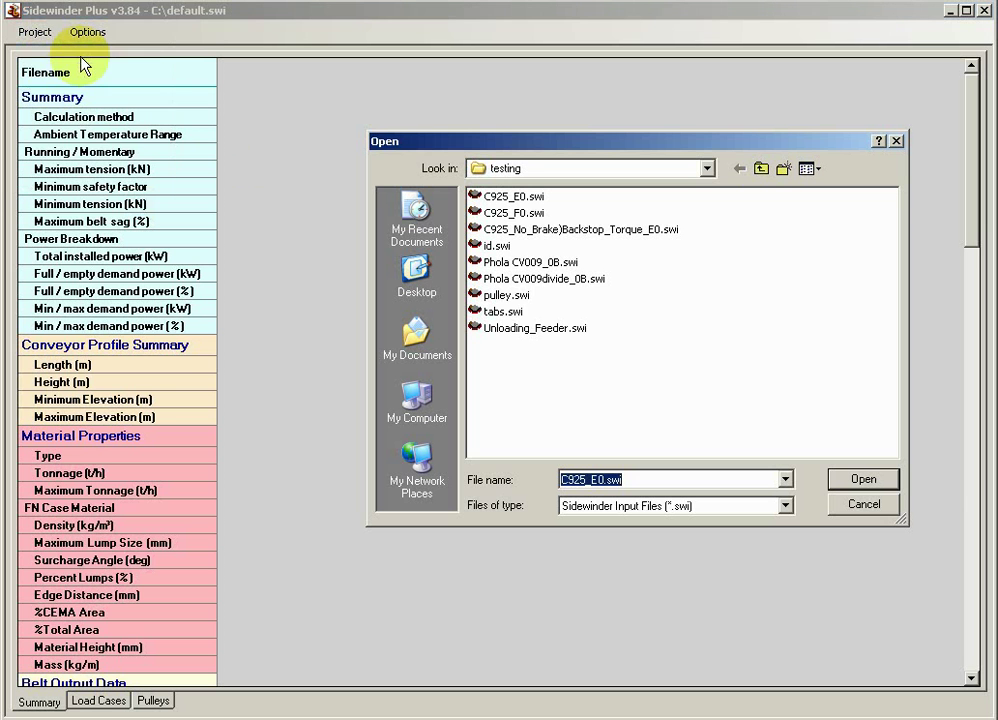
left_click(527, 199)
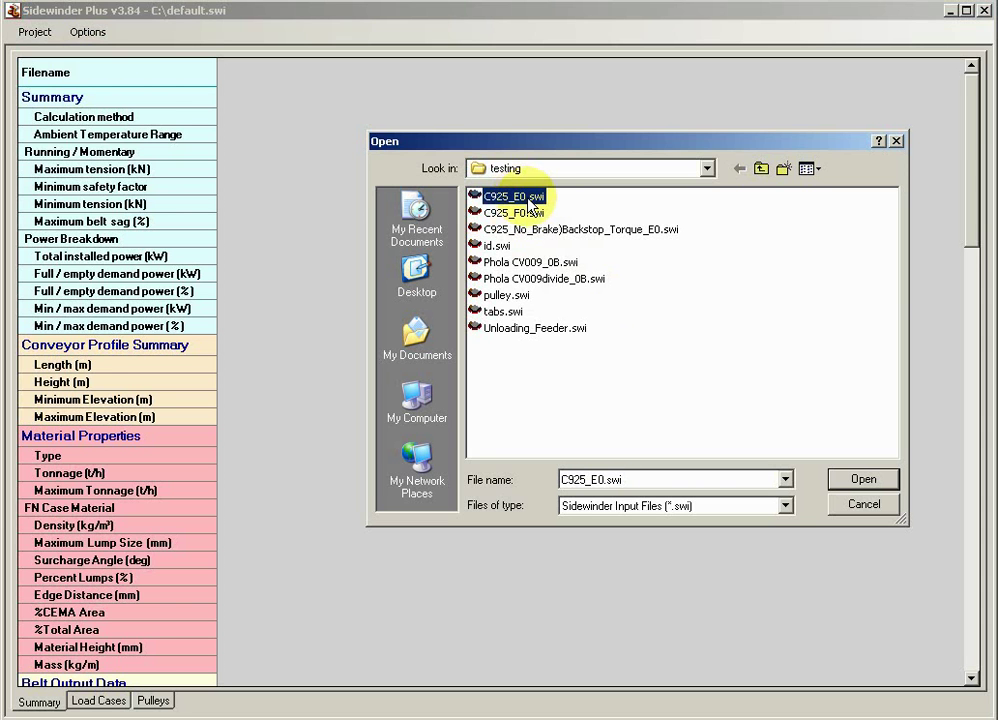
double_click(530, 198)
left_click(35, 32)
left_click(85, 51)
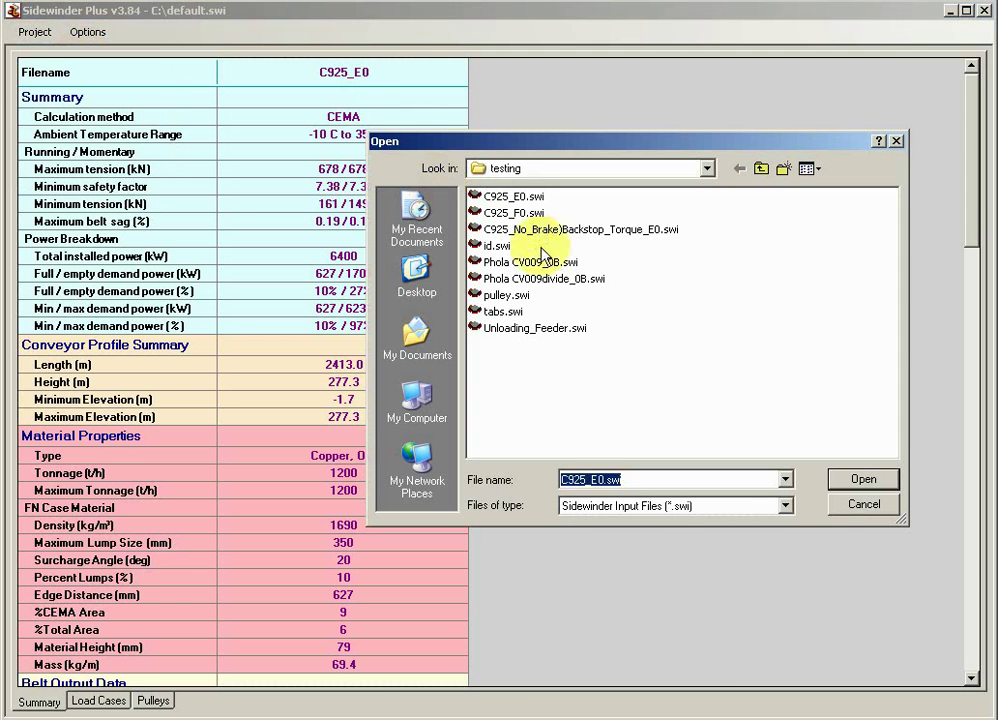
double_click(530, 213)
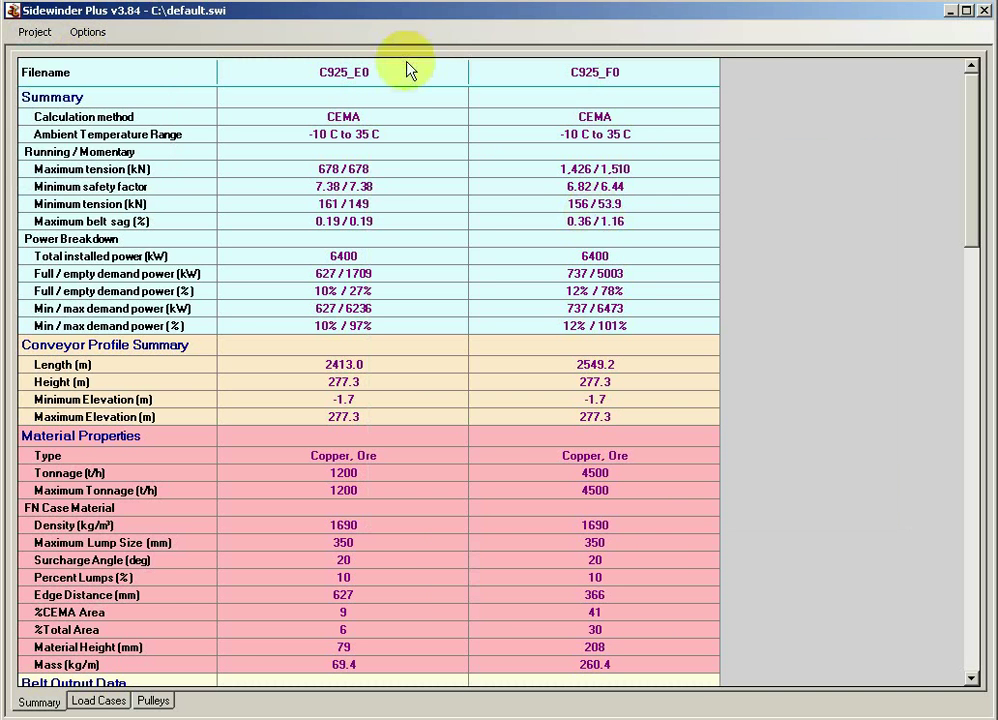
- Add C925_No_Brake)Backstop_Torque_E0.swi, id.swi, Phola CV009_0B.swi, Phola CV009divide_0B.swi and pulley.swi to the project together
left_click(38, 32)
left_click(64, 53)
left_click(510, 230)
left_click(515, 278, "ctrl")
left_click(497, 245, "ctrl")
left_click(495, 263, "ctrl")
left_click(500, 296, "ctrl")
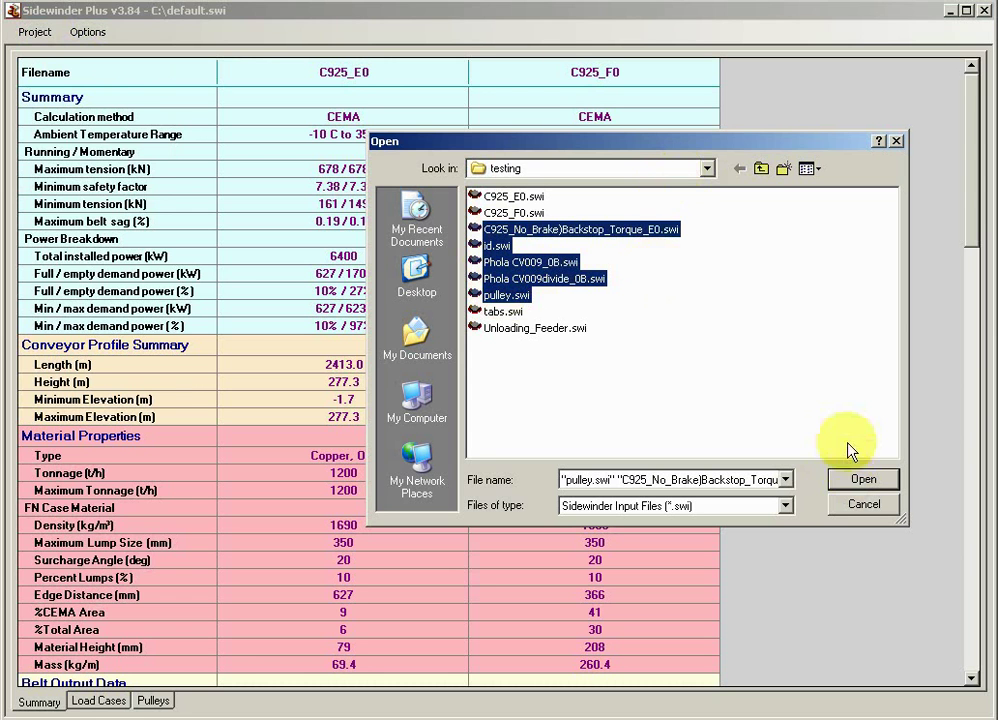
left_click(860, 484)
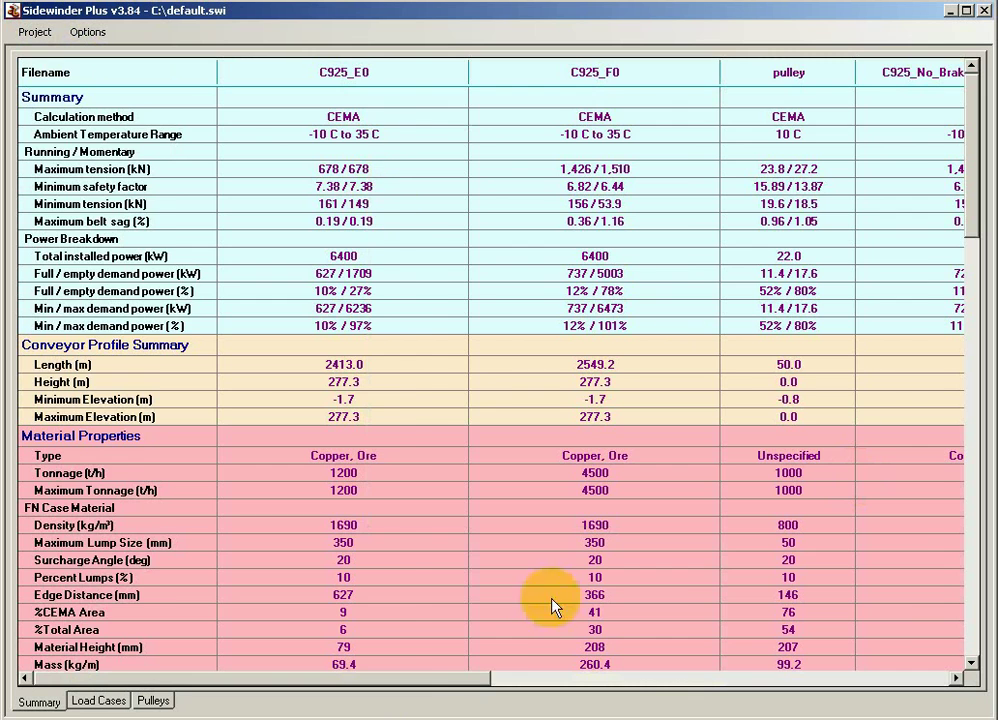
- Review the summary data of the added conveyors and compare it with their load case results
mouse_move(419, 682)
left_mouse_down()
mouse_move(884, 692)
mouse_move(414, 682)
left_mouse_up()
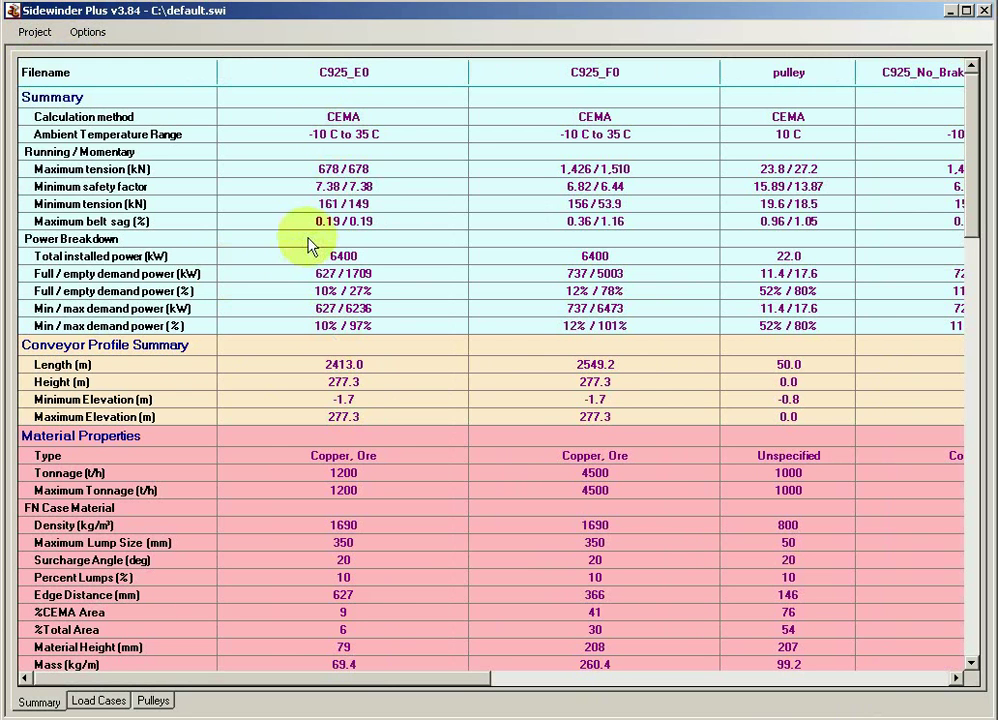
scroll(303, 283, "down", 7)
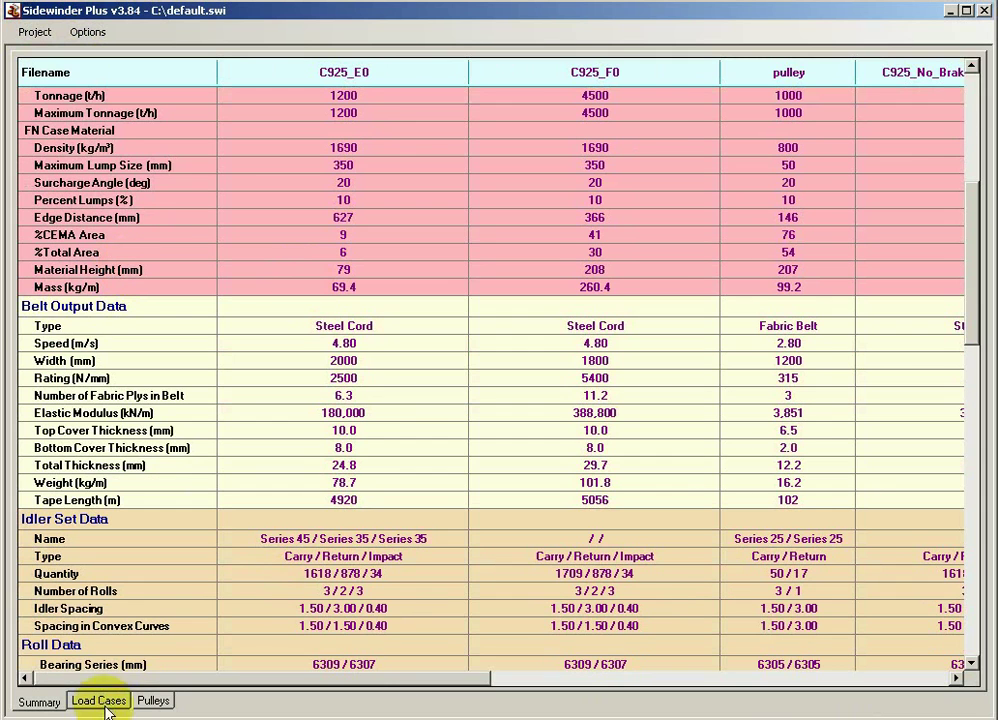
left_click(99, 701)
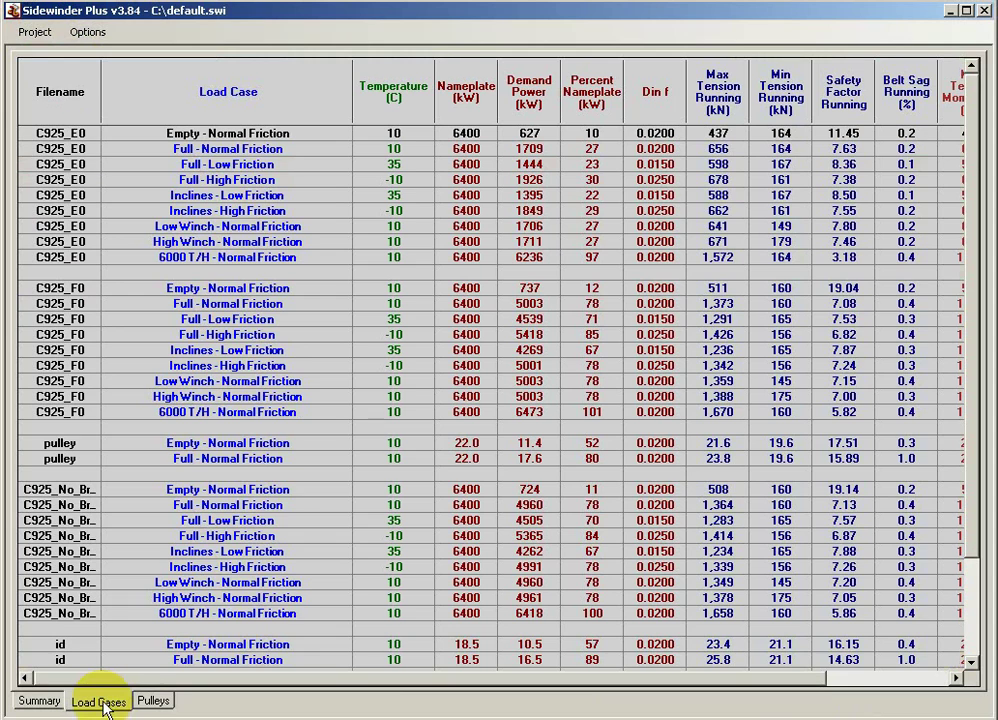
left_click(45, 702)
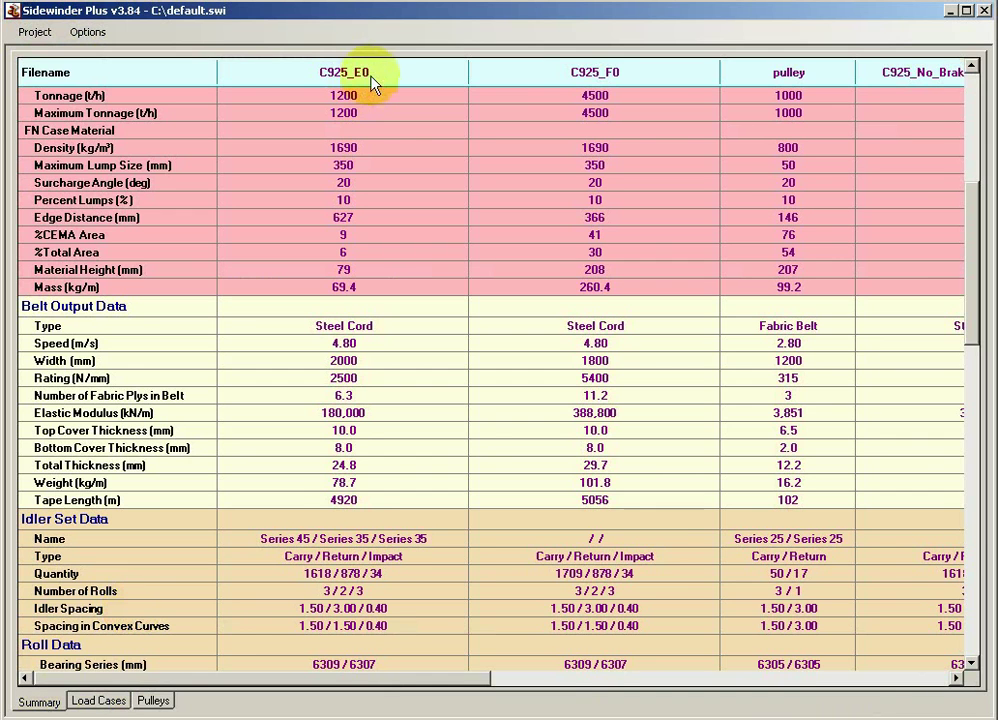
left_click(98, 701)
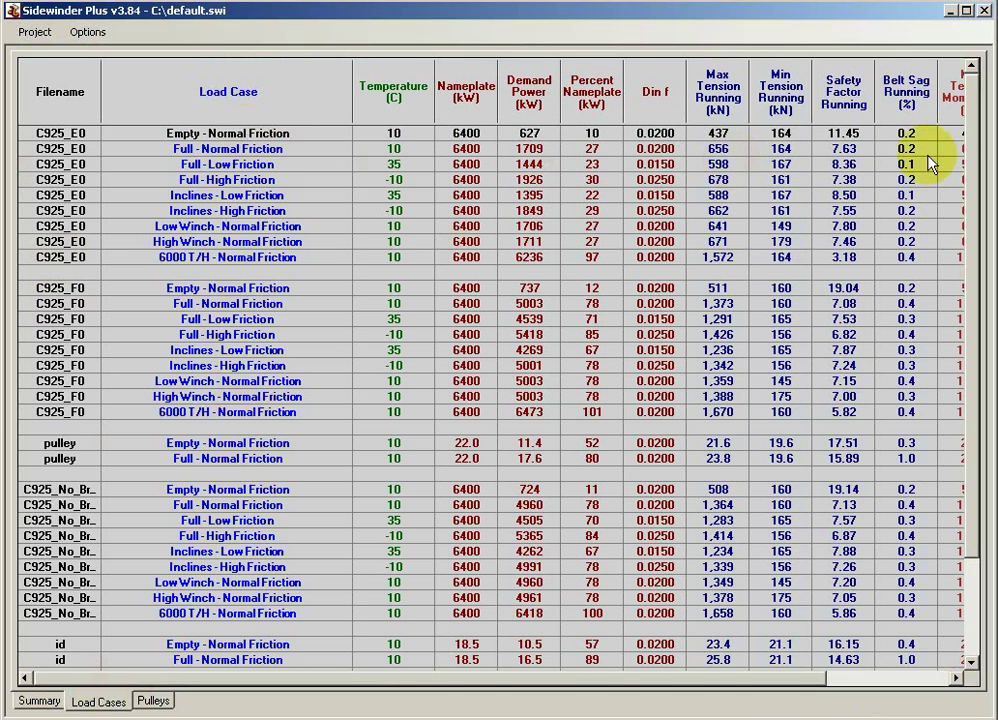
- Examine the pulley table of all conveyors across its columns, from pulley diameters through resultant forces and tensions
left_click(156, 700)
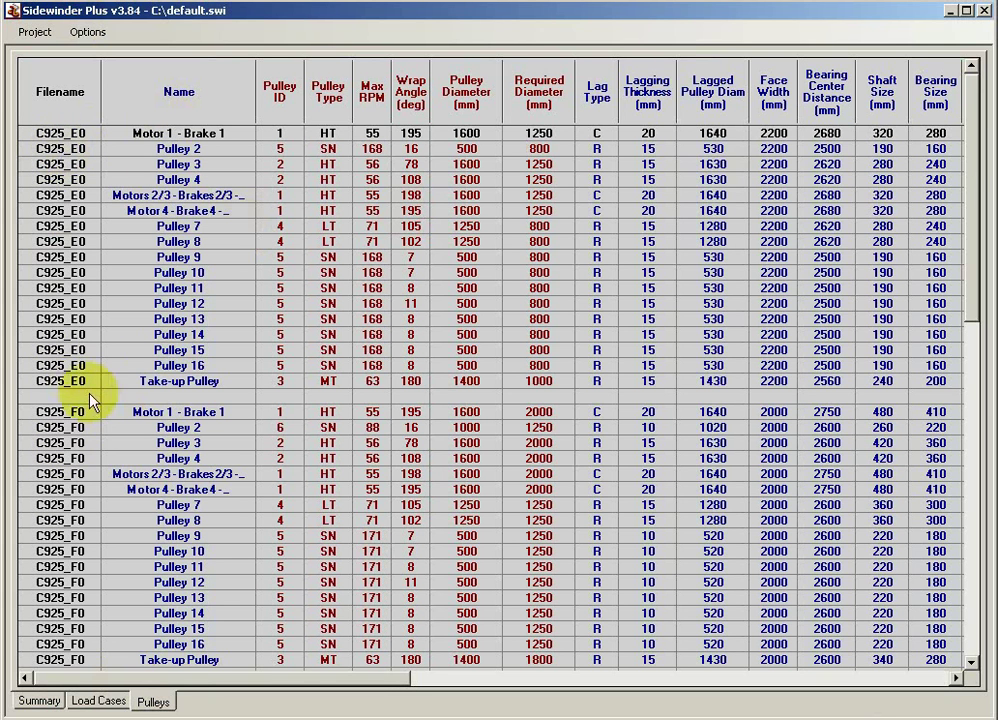
left_click(439, 257)
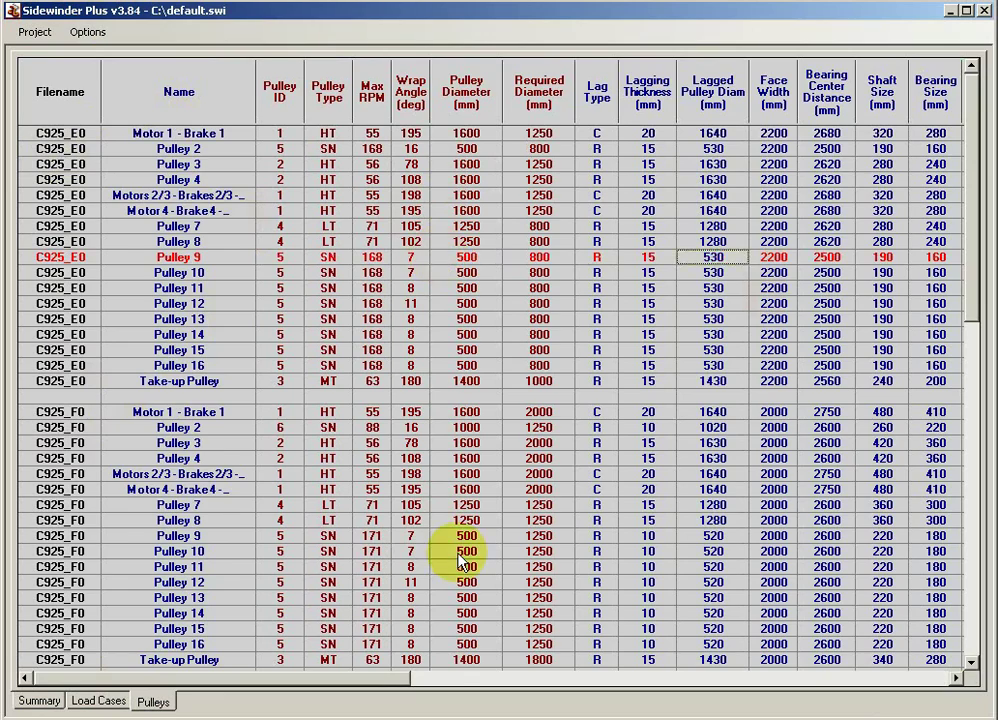
key("Right")
key("Right")
key("Right")
key("Right")
key("Right")
key("Right")
key("Right")
key("Right")
key("Right")
key("Right")
key("Right")
key("Right")
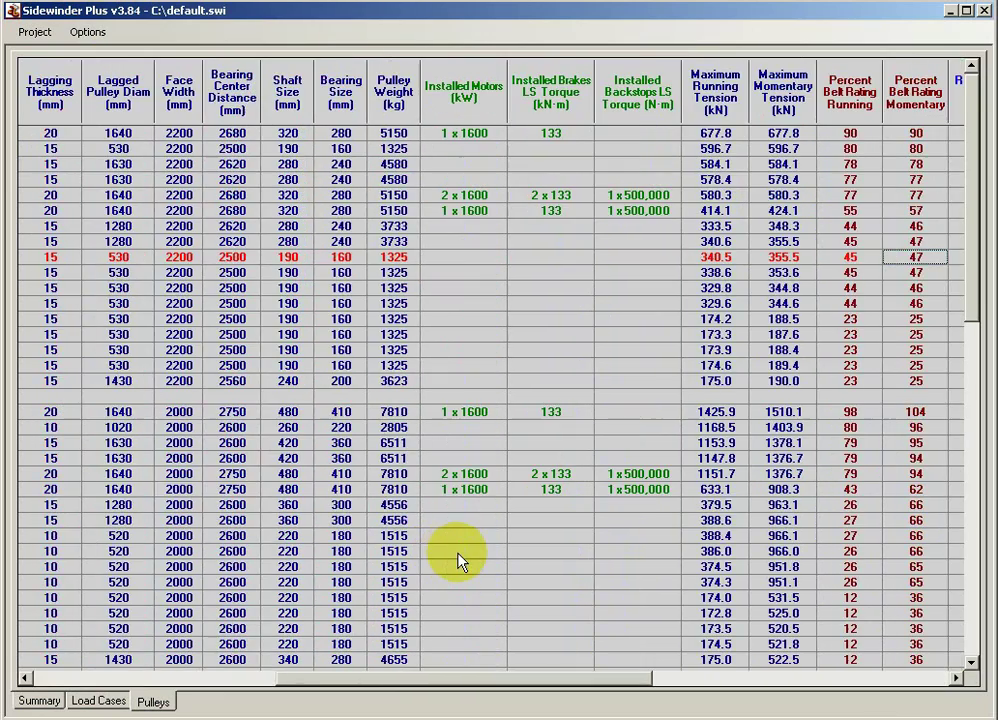
key("Right")
key("Right")
key("Right")
key("Right")
key("Right")
key("Right")
key("Right")
key("Right")
key("Right")
key("Right")
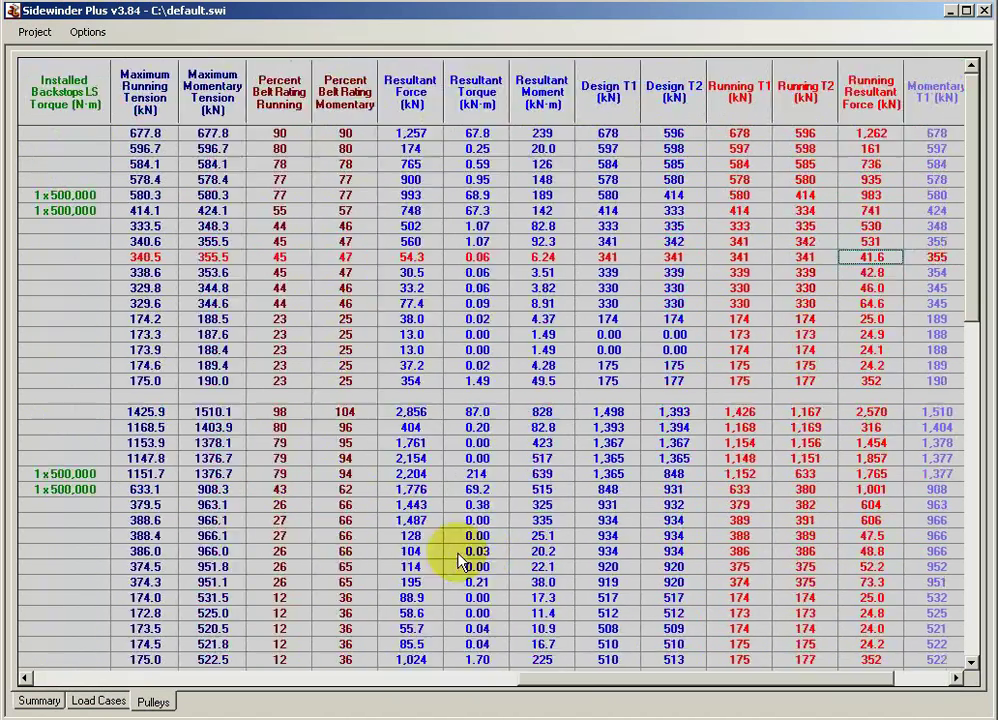
key("Right")
key("Left")
key("Left")
key("Left")
key("Left")
key("Left")
key("Left")
key("Left")
key("Left")
key("Left")
key("Left")
key("Left")
key("Left")
key("Left")
key("Left")
key("Left")
key("Left")
key("Left")
key("Left")
key("Left")
key("Left")
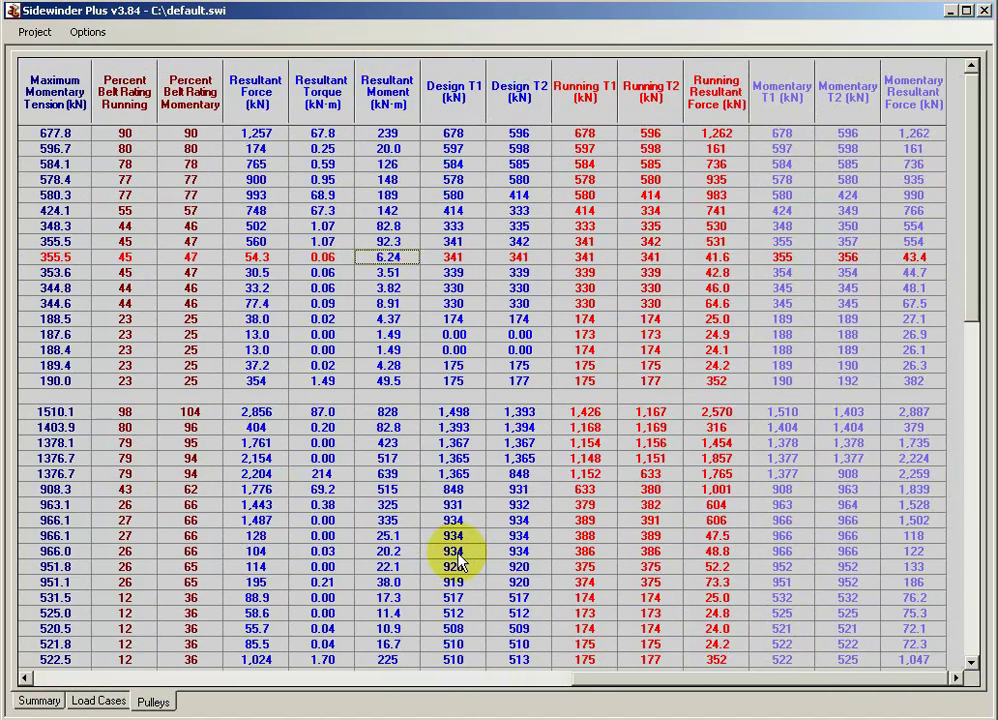
key("Left")
key("Left")
key("Left")
key("Left")
key("Left")
key("Left")
key("Left")
key("Left")
key("Left")
key("Left")
key("Left")
key("Left")
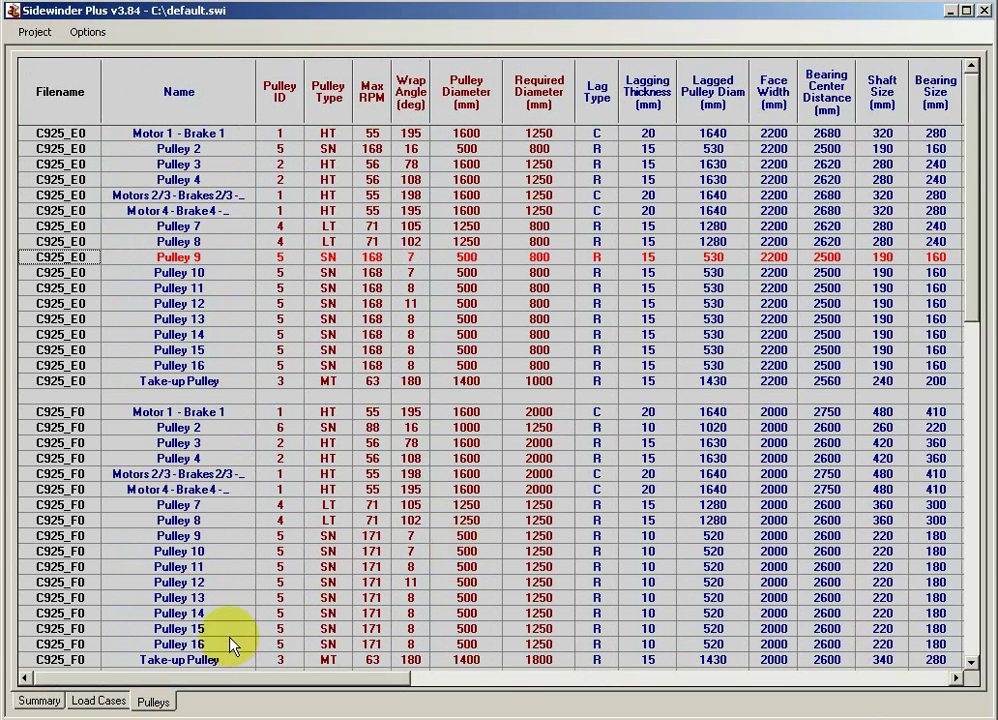
- Review the column settings and sample page of the load cases report, and close the report generator
left_click(105, 706)
left_click(57, 706)
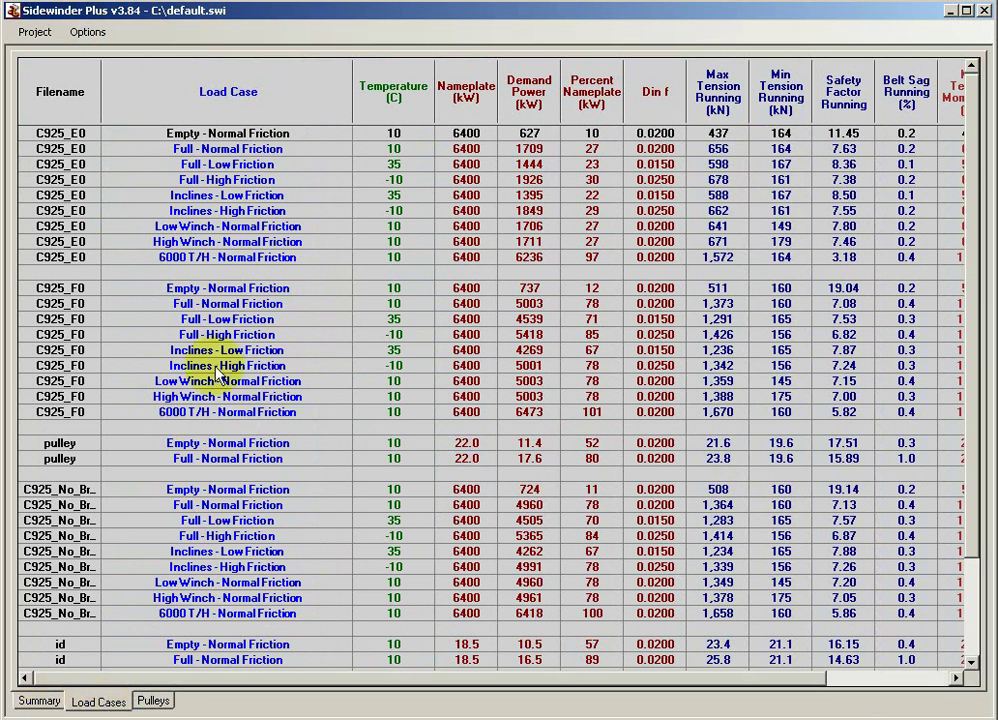
left_click(232, 241)
right_click(242, 194)
left_click(285, 226)
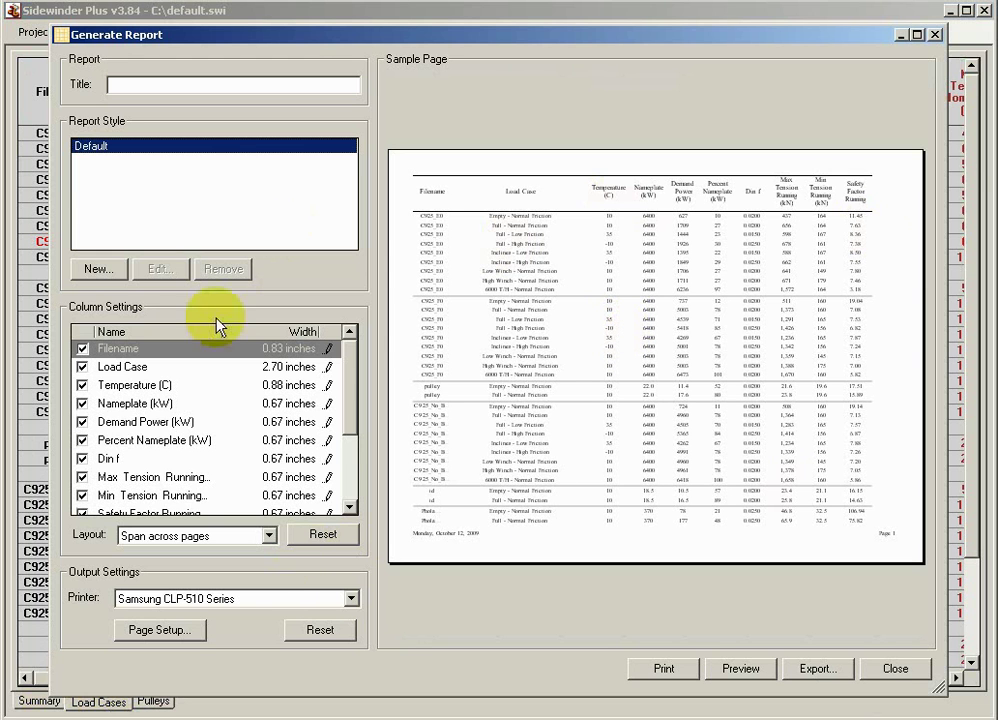
scroll(345, 461, "down", 6)
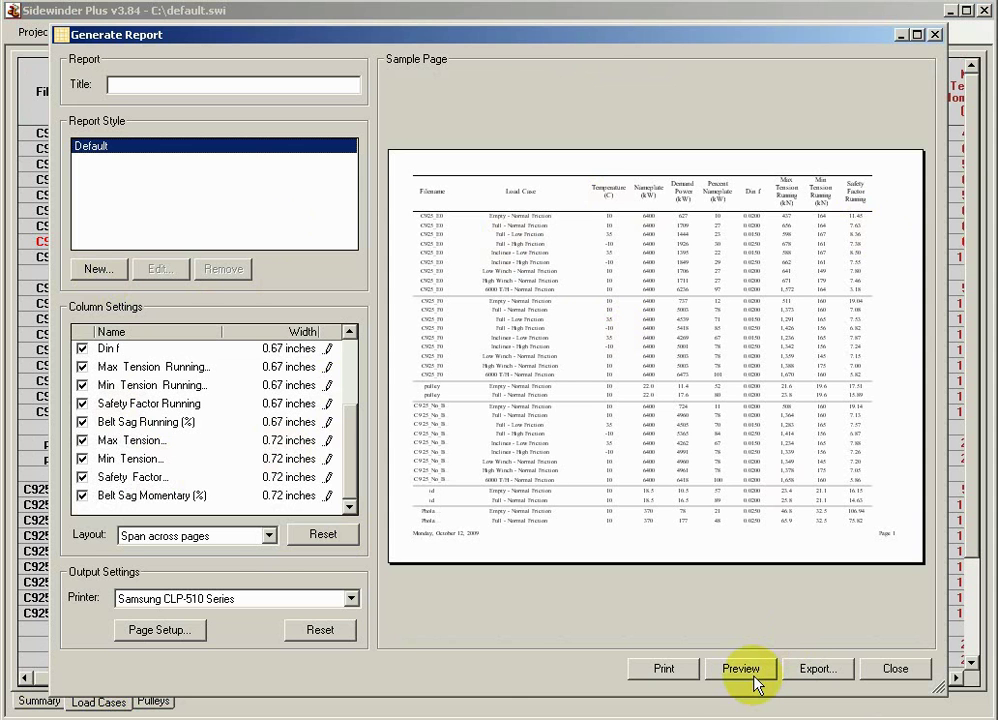
left_click(899, 669)
- Review the sample page of the pulleys table report and close the report generator
left_click(153, 701)
right_click(248, 346)
left_click(266, 376)
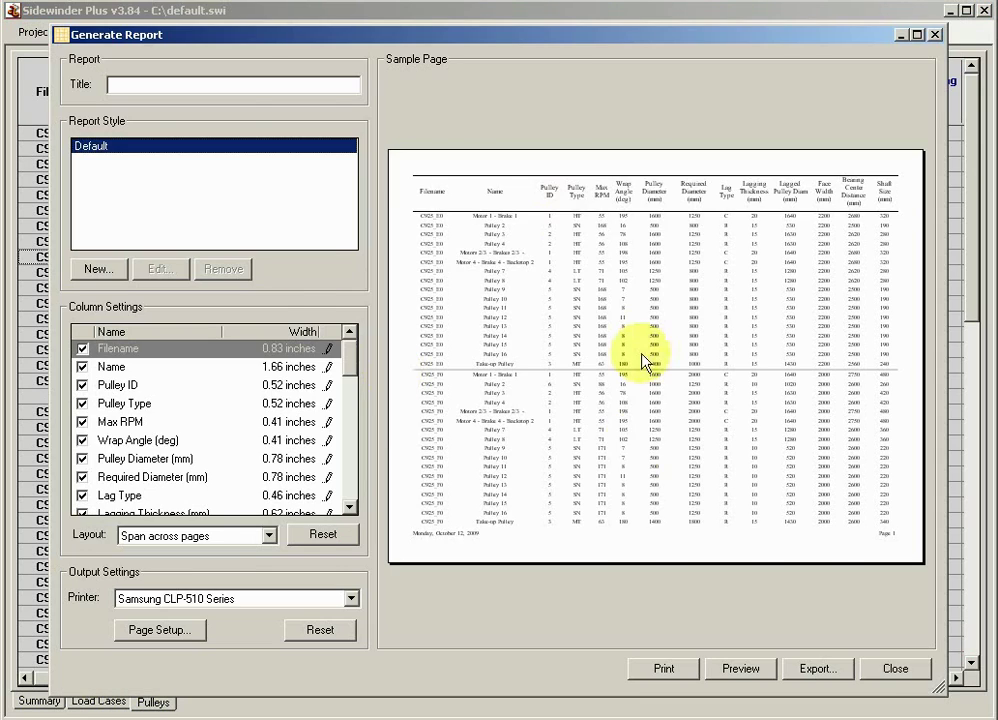
left_click(893, 667)
- Turn off the AutoSize Column Width option for the project's summary table
left_click(30, 701)
left_click(401, 384)
scroll(398, 405, "down", 4)
scroll(245, 160, "down", 9)
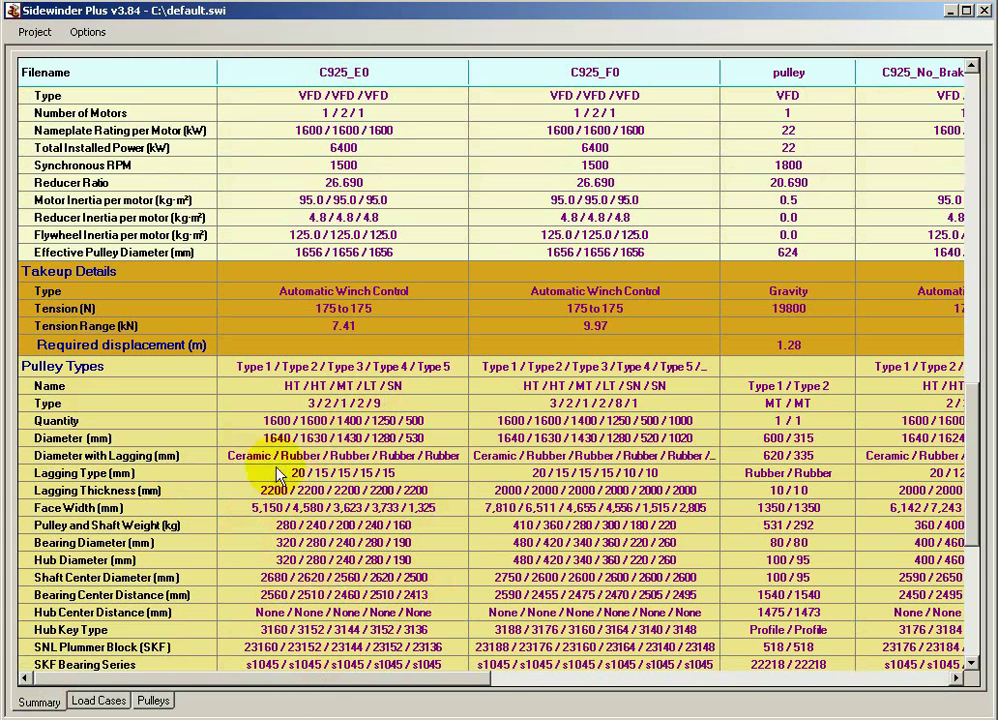
left_click(87, 32)
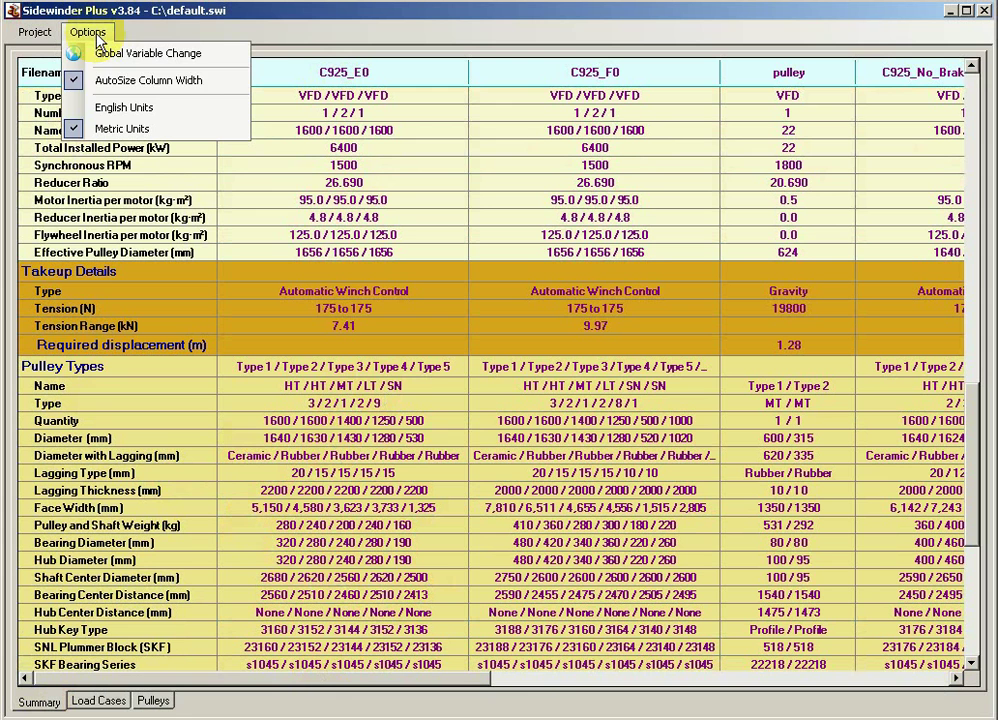
left_click(108, 92)
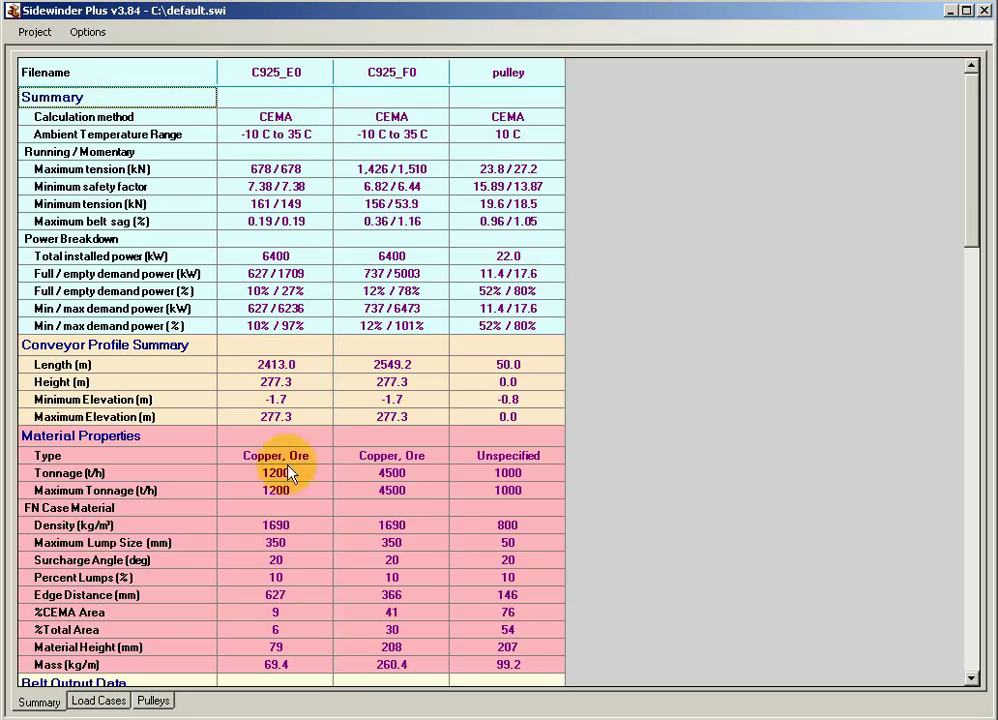
- Look through the narrowed summary table and switch the project to English Units
scroll(312, 410, "down", 4)
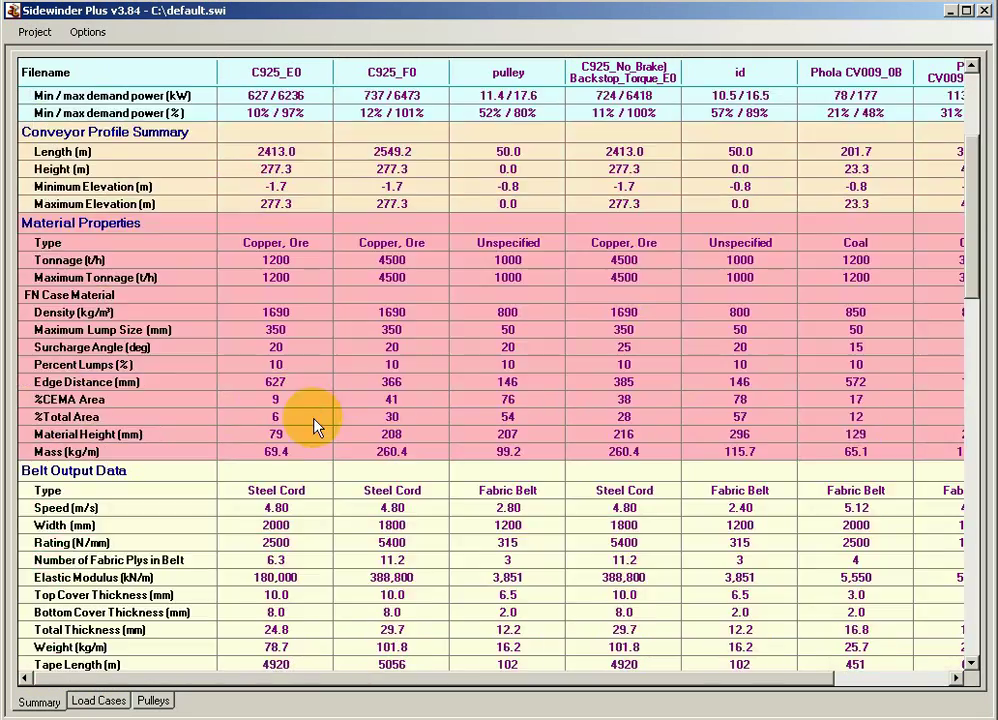
scroll(312, 425, "down", 10)
scroll(296, 363, "down", 4)
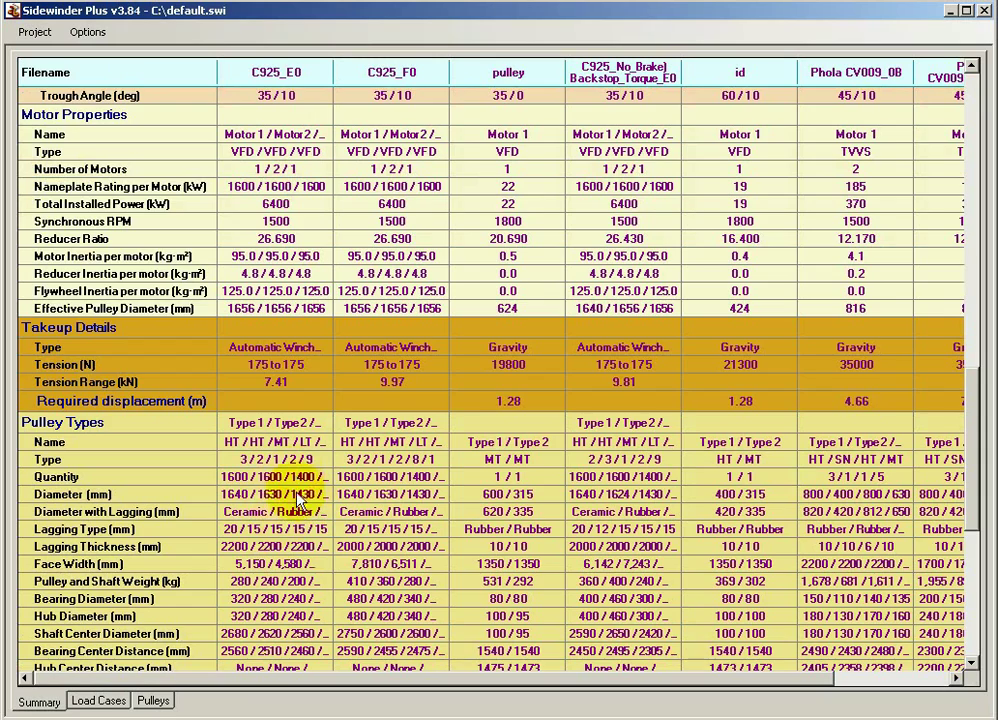
scroll(323, 588, "down", 6)
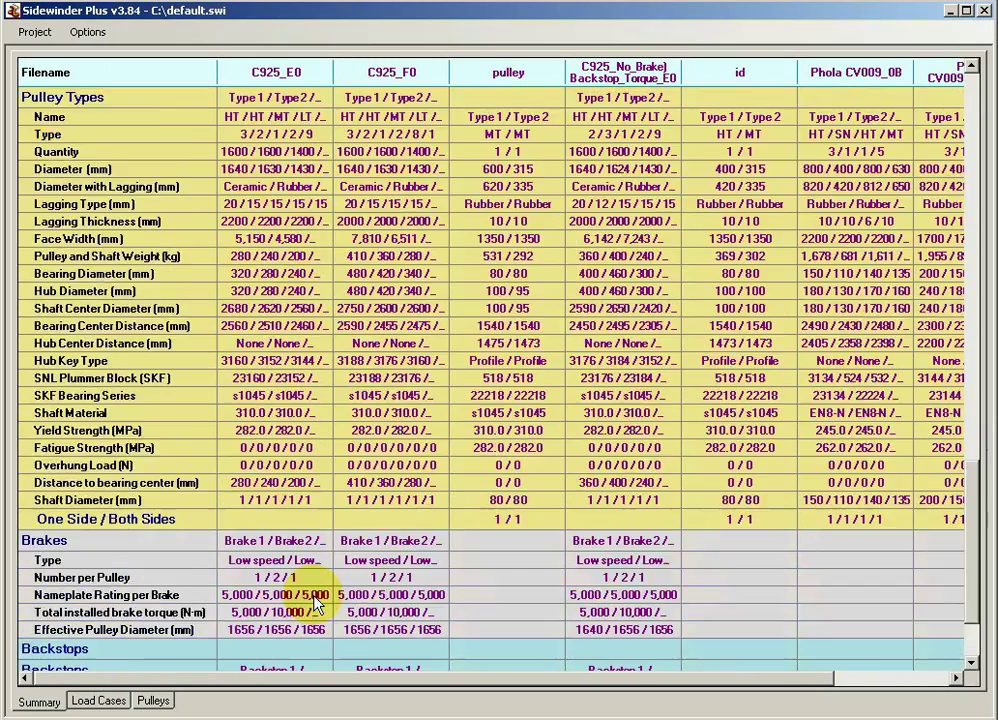
scroll(314, 598, "up", 4)
scroll(316, 601, "up", 13)
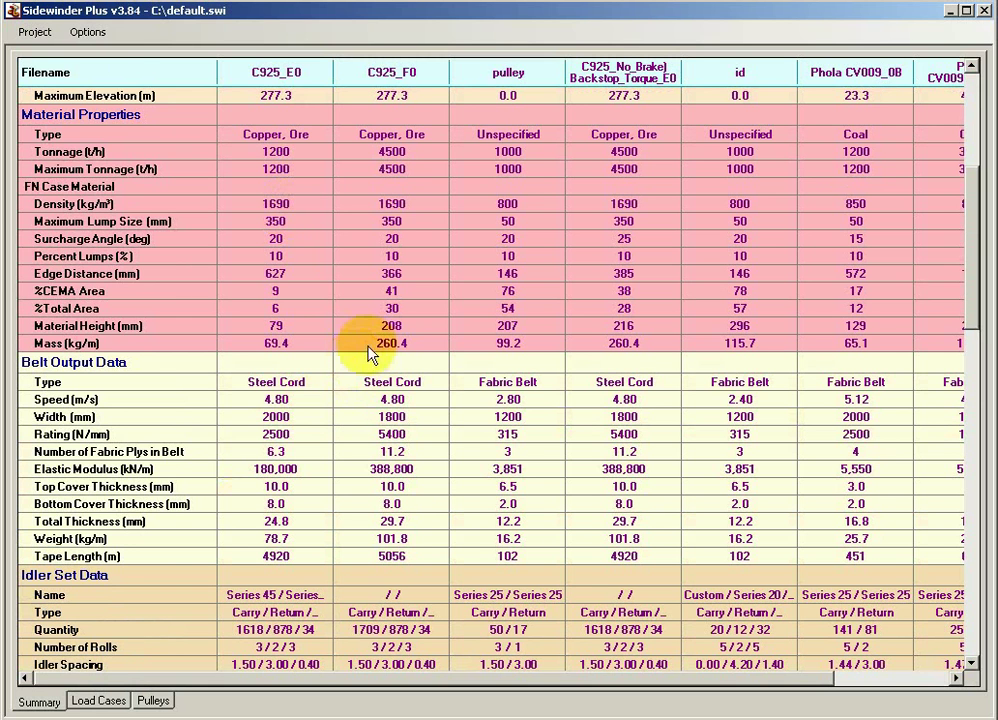
left_click(88, 32)
left_click(118, 107)
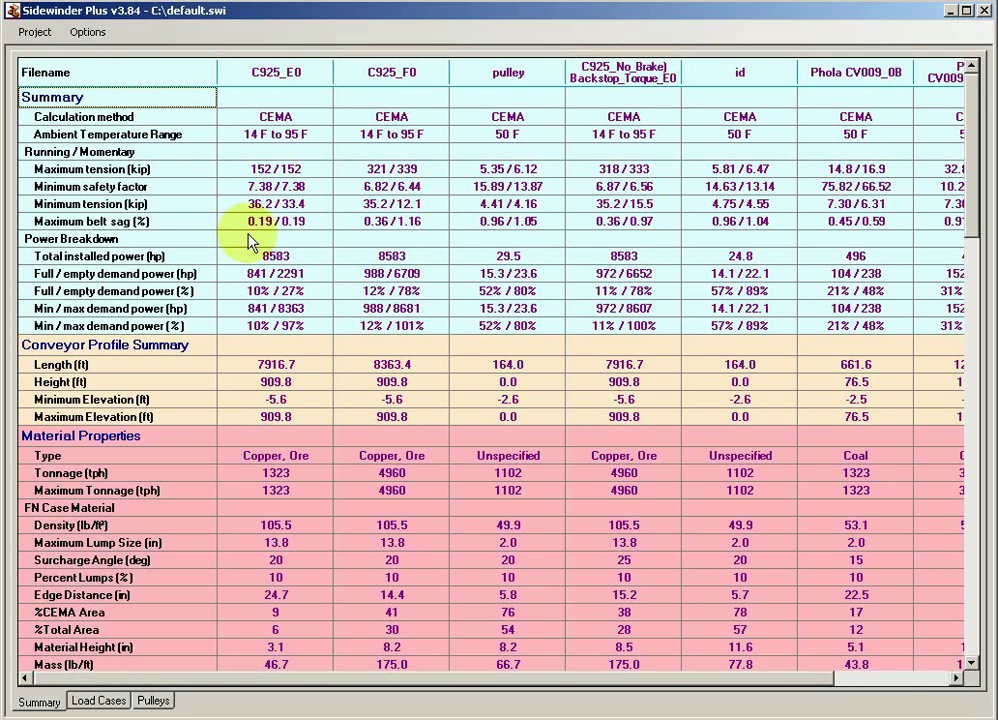
left_click(87, 32)
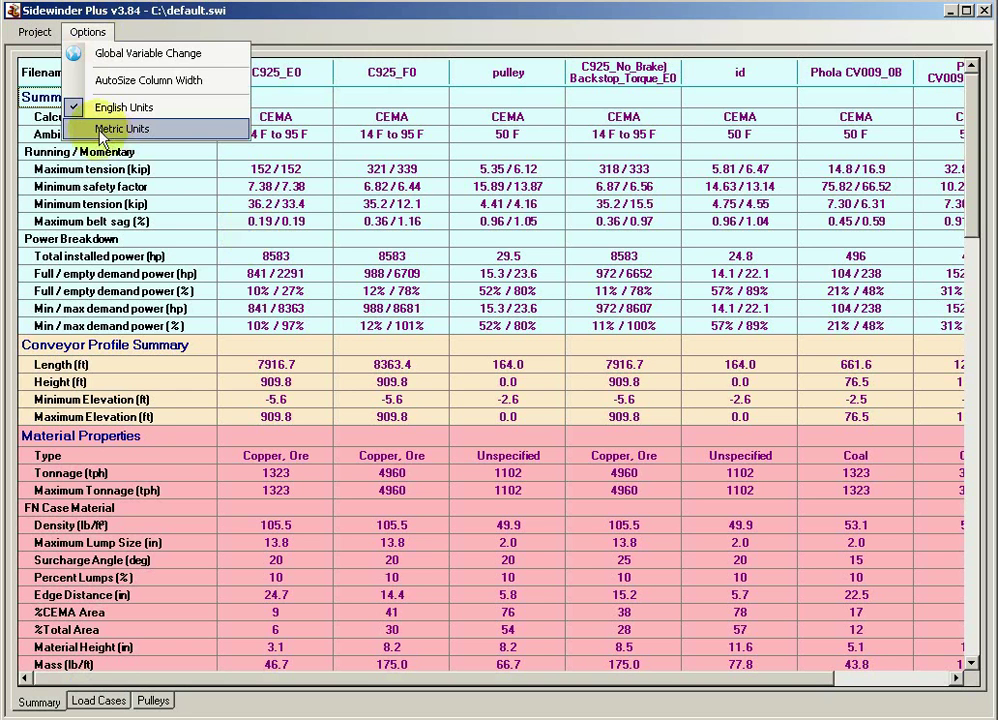
left_click(110, 273)
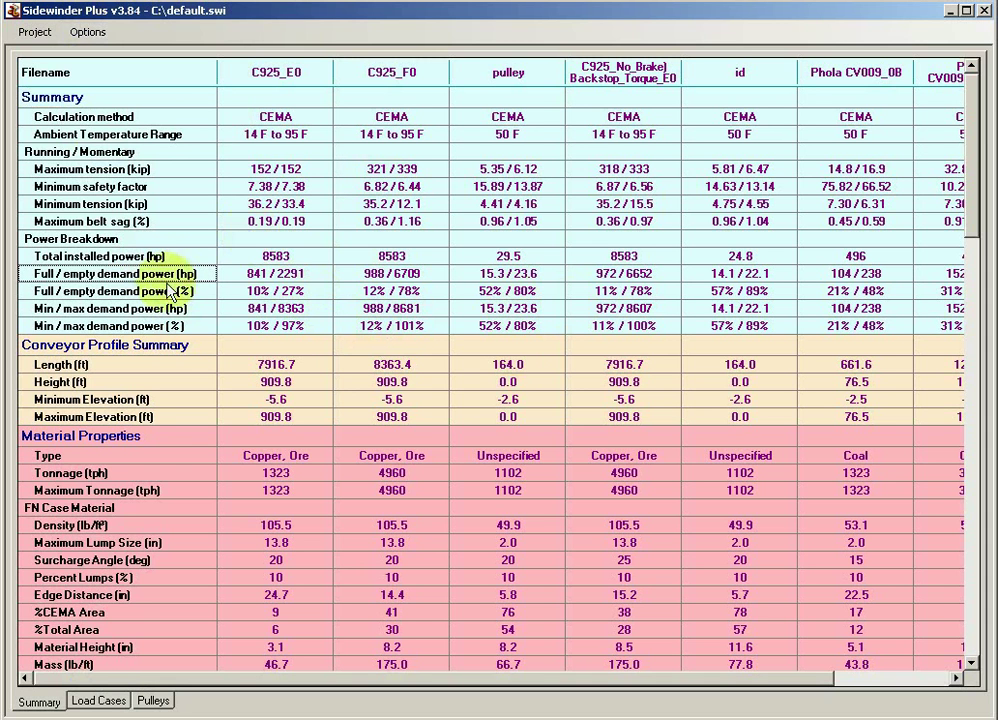
left_click(113, 274)
left_click(250, 276)
left_click(92, 31)
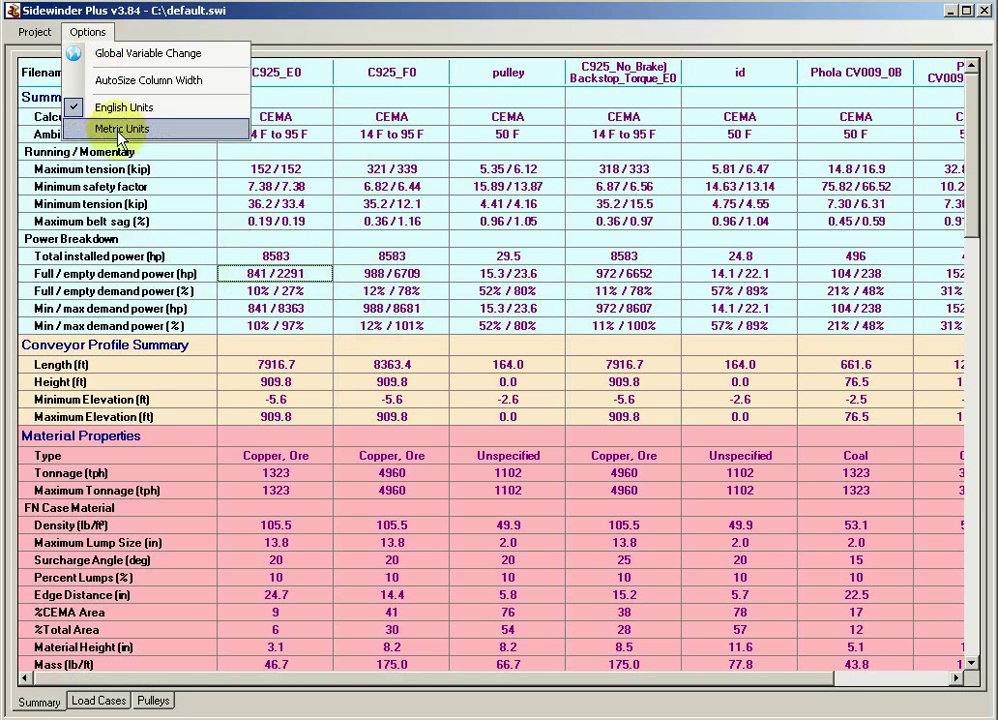
- Save the current project as a project summary file named test in the testing folder
mouse_move(40, 33)
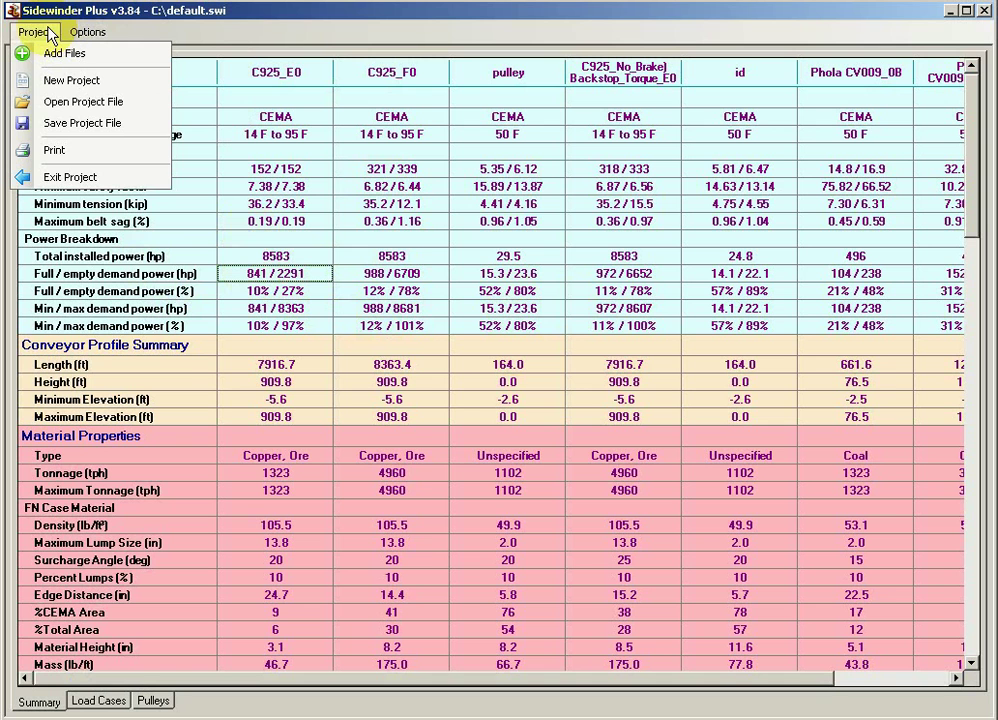
left_click(95, 130)
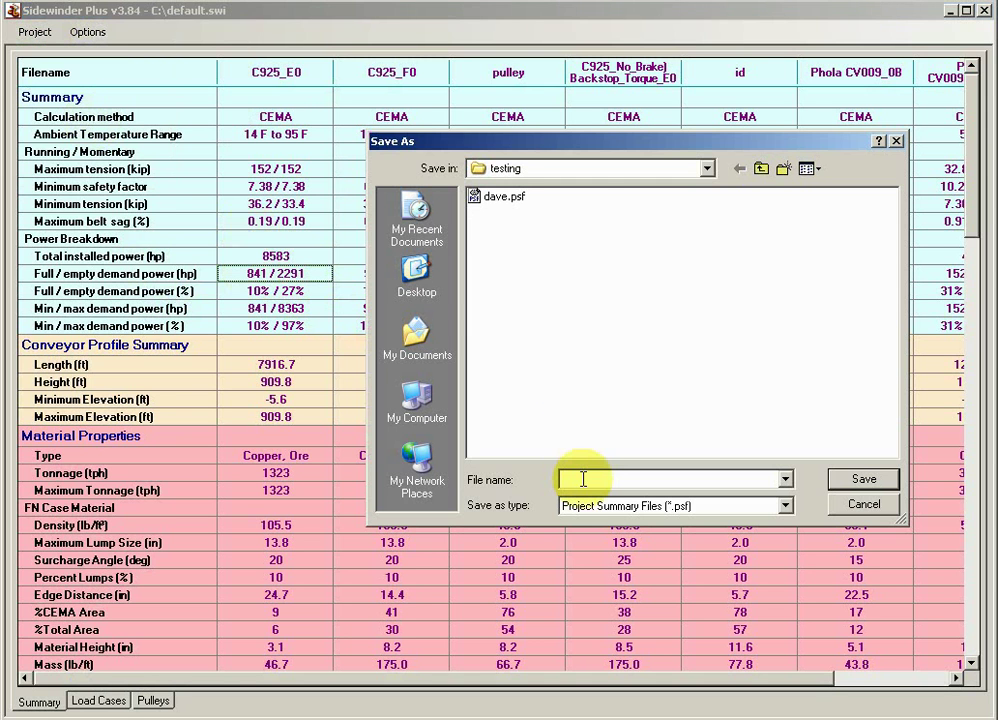
left_click(575, 478)
type("test")
key("Return")
- Exit the multiple conveyor project and create a new conveyor file
left_click(42, 31)
left_click(60, 177)
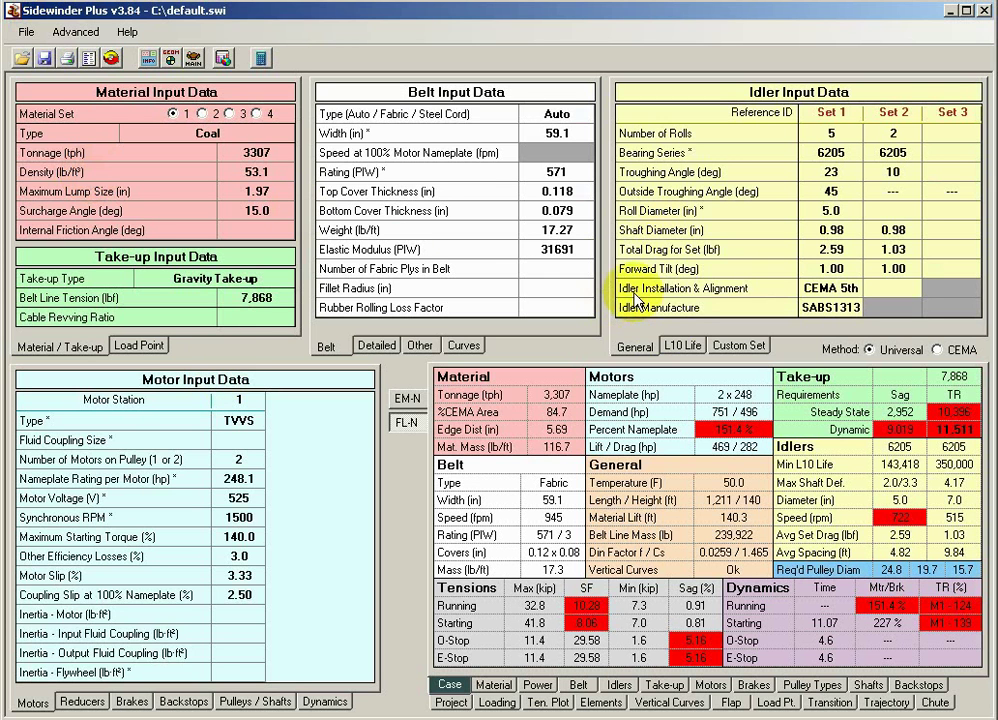
left_click(26, 31)
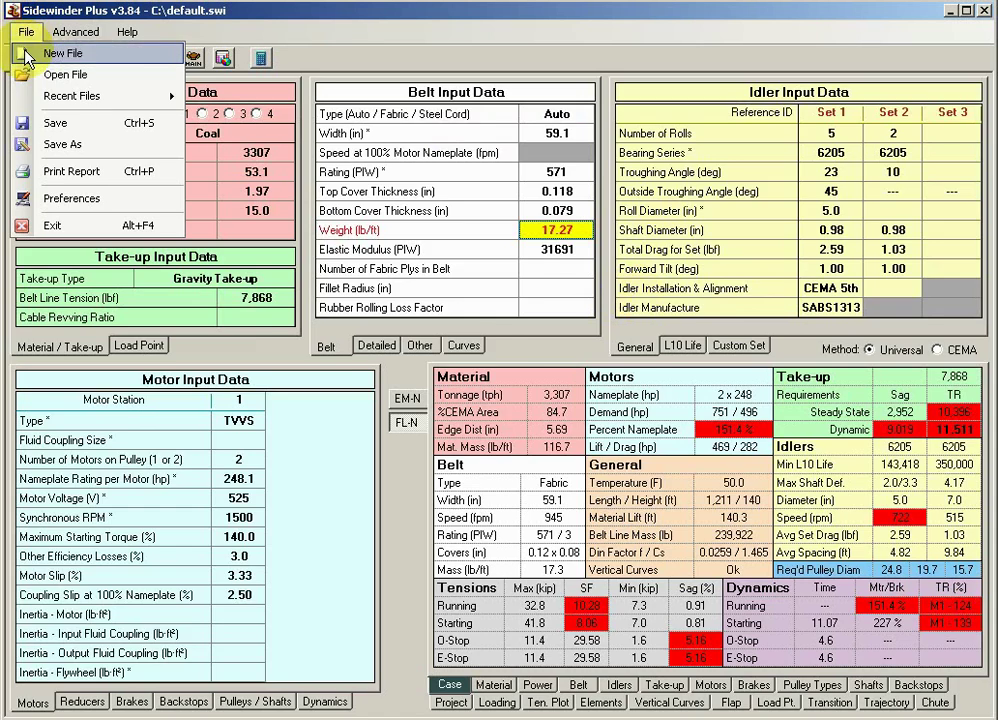
left_click(30, 49)
- Reopen the Multiple Conveyor Project tool and start a new, empty project
left_click(76, 31)
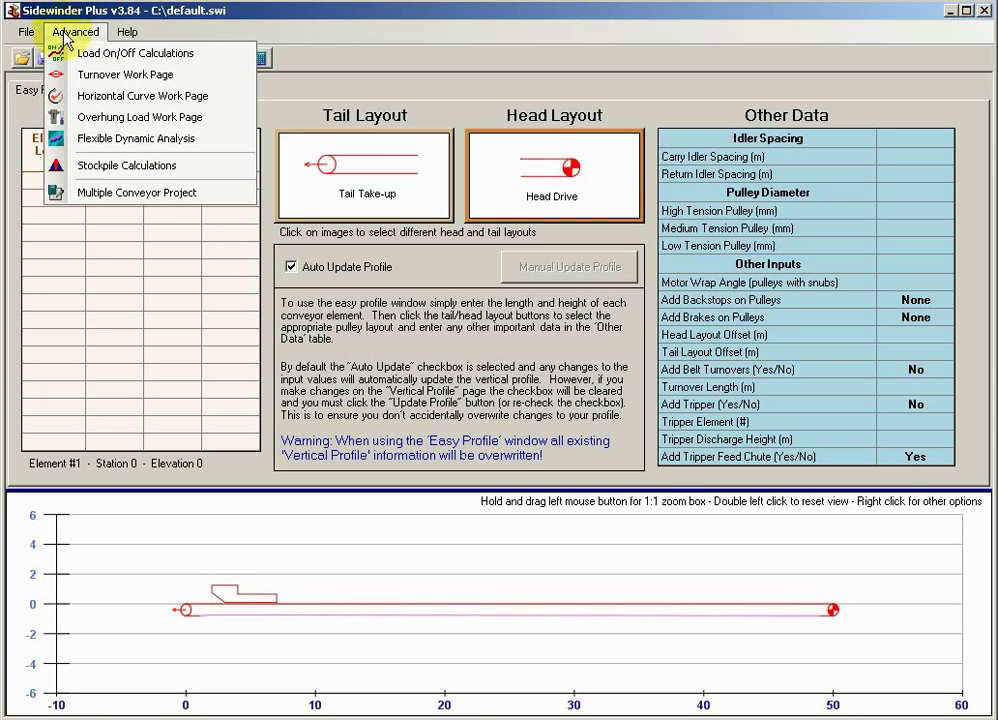
left_click(80, 198)
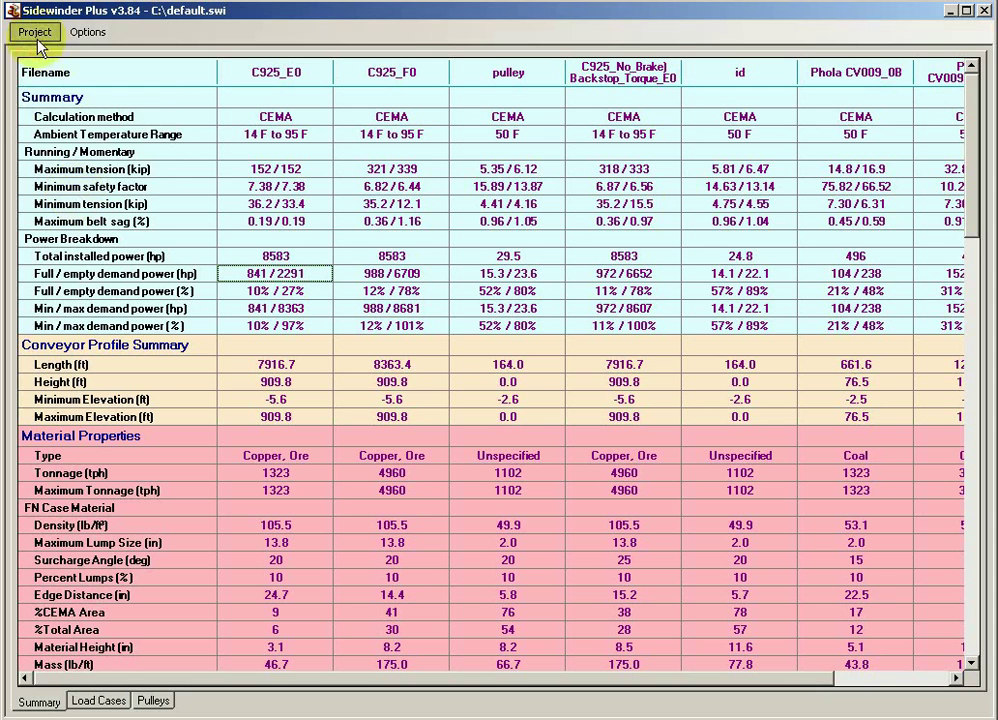
left_click(40, 32)
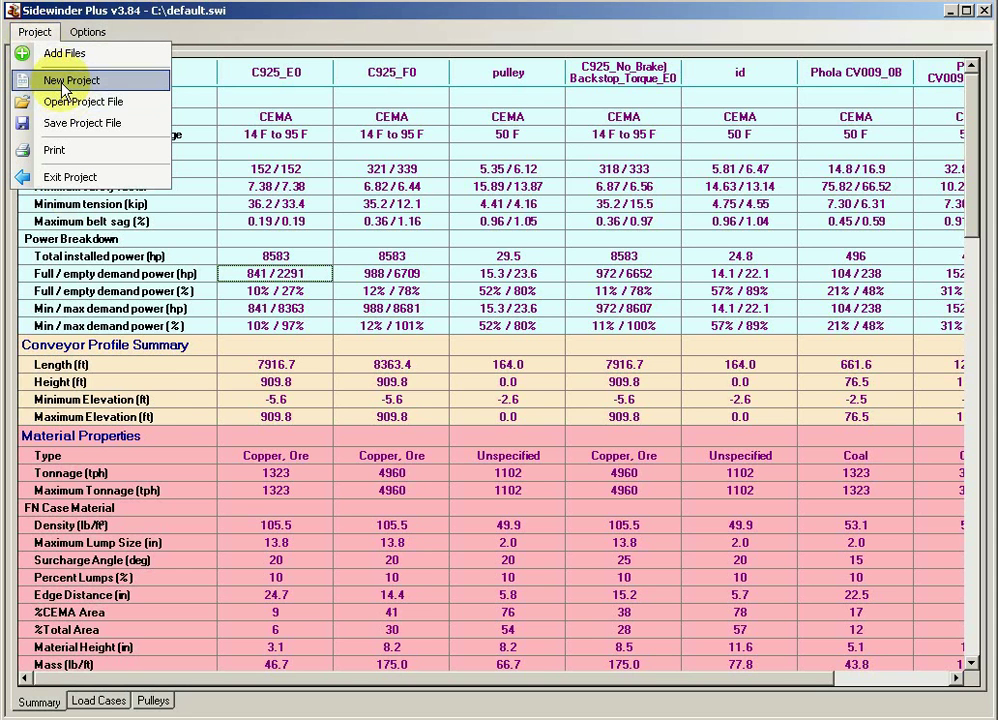
left_click(66, 86)
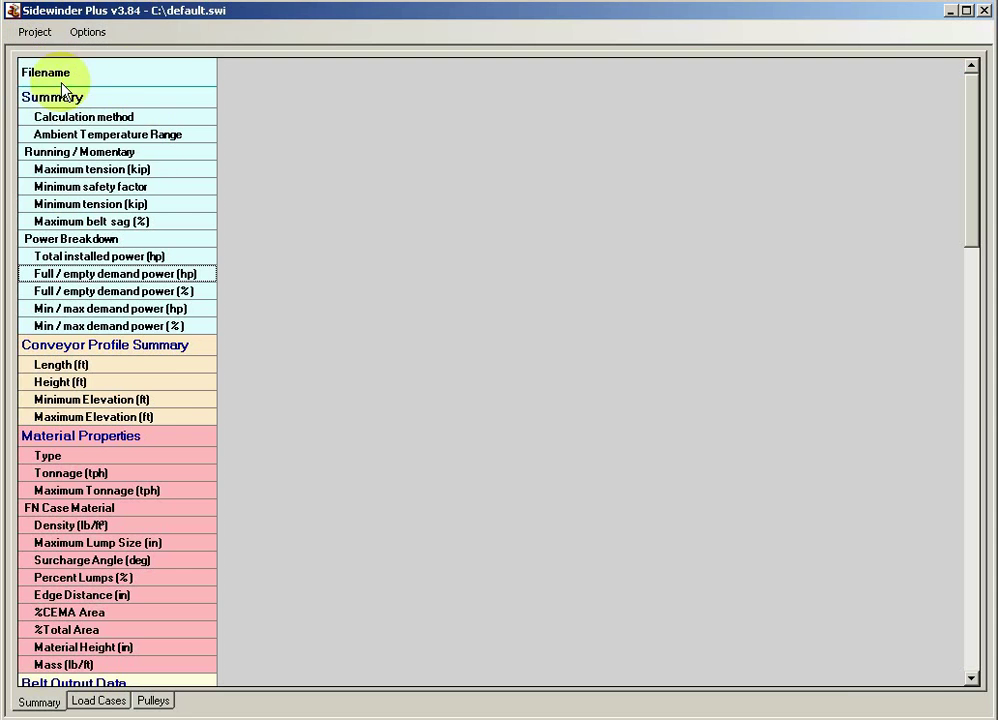
- Switch the file list to the details view and open the project file test.psf
left_click(36, 33)
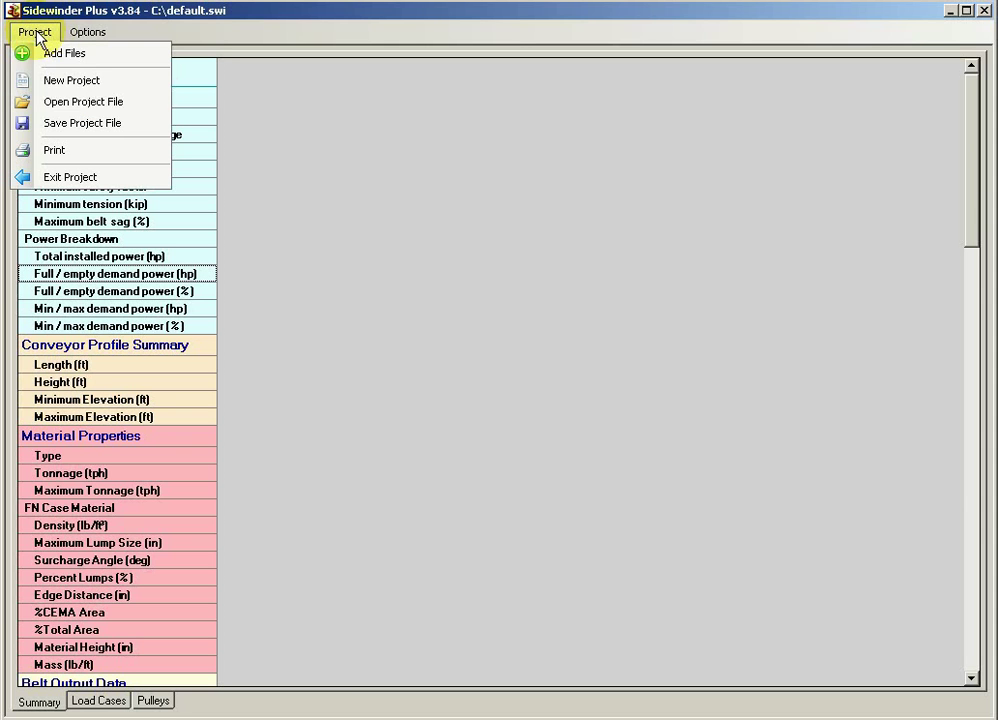
left_click(75, 102)
left_click(497, 215)
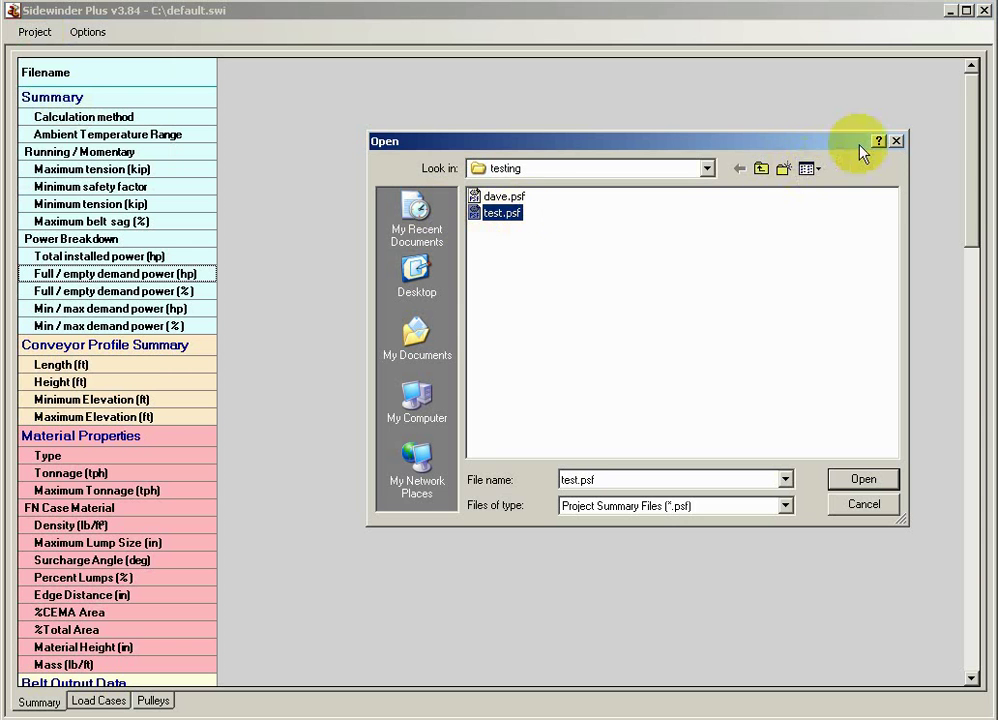
left_click(810, 174)
left_click(829, 256)
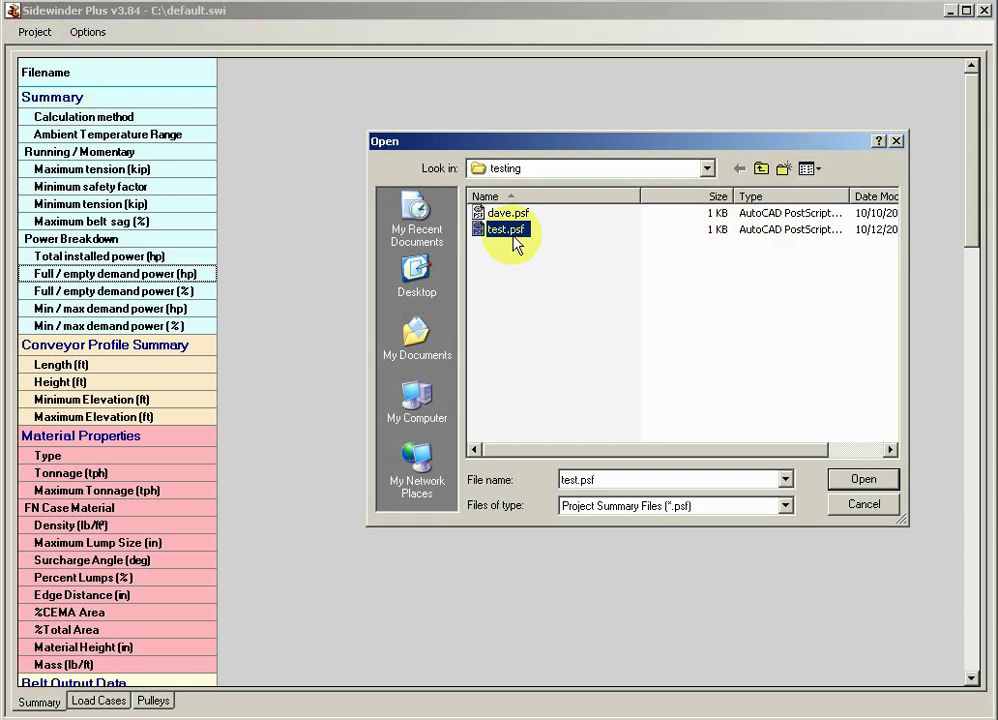
double_click(514, 240)
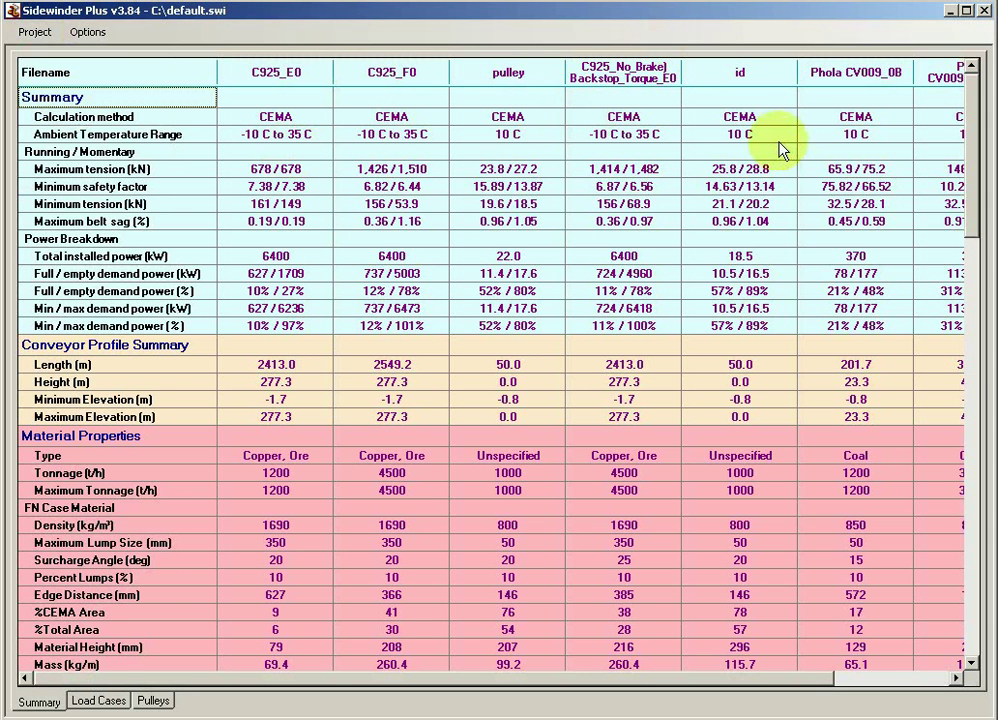
- Reorder the summary columns as C925_E0, Phola CV009divide_0B, Phola CV009_0B, id, C925_F0, C925_No_Brake) Backstop_Torque_E0, pulley
left_click(35, 31)
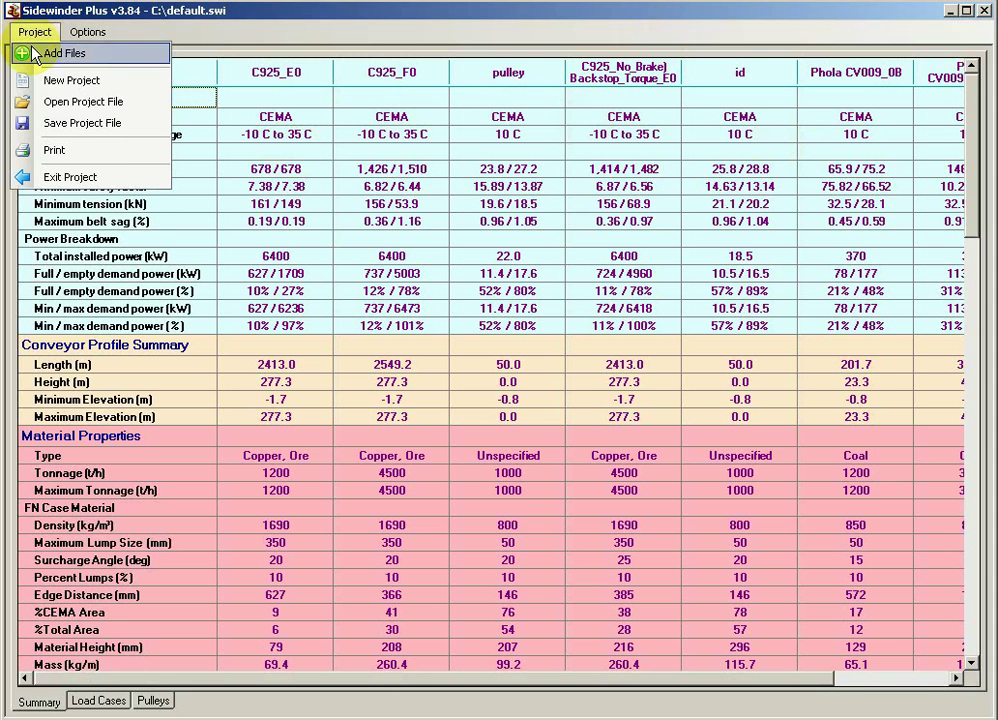
left_click_drag(623, 72, 362, 75)
left_click_drag(735, 62, 502, 70)
left_click_drag(850, 75, 448, 78)
left_click_drag(697, 78, 575, 78)
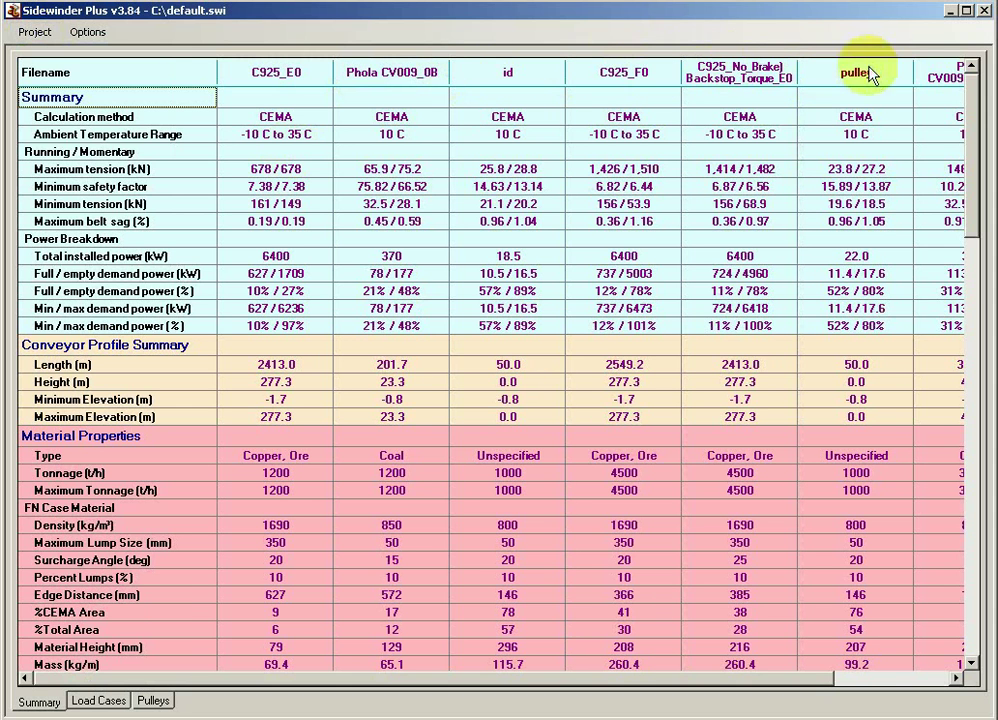
left_click_drag(928, 80, 284, 64)
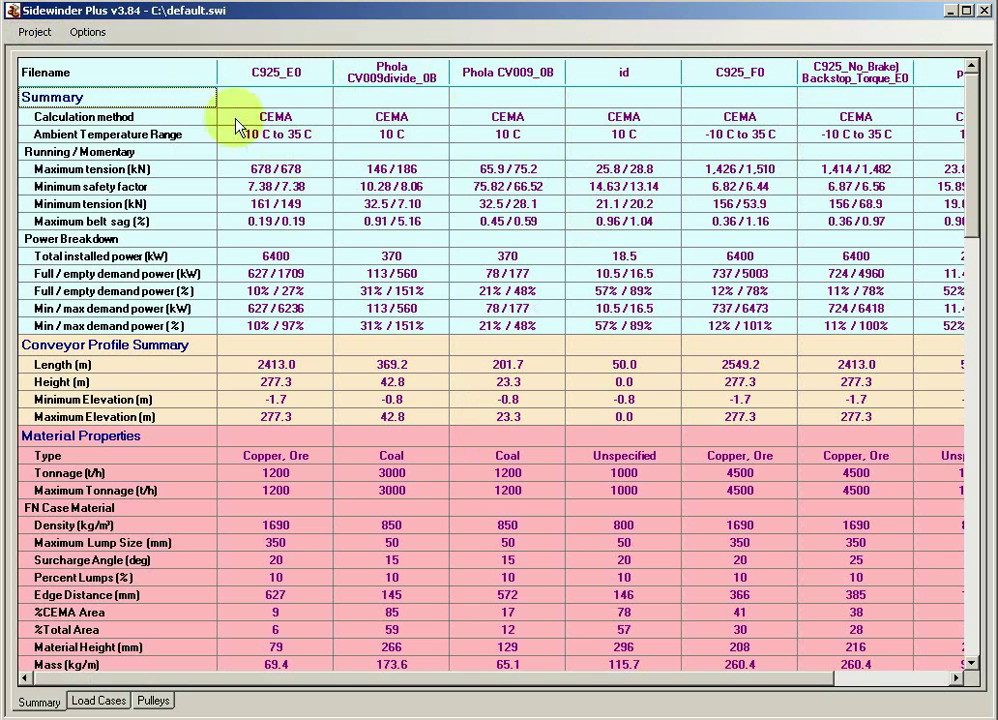
- Copy the project's summary table to the clipboard and paste it into a blank Excel worksheet starting at cell A1
left_click(268, 138)
right_click(277, 142)
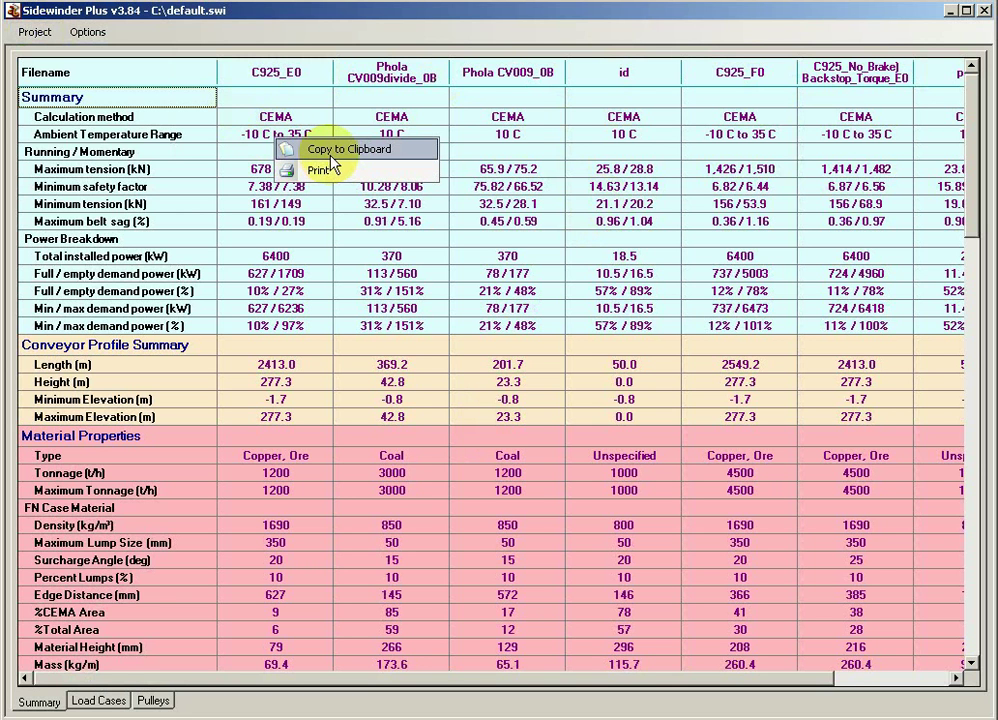
left_click(330, 152)
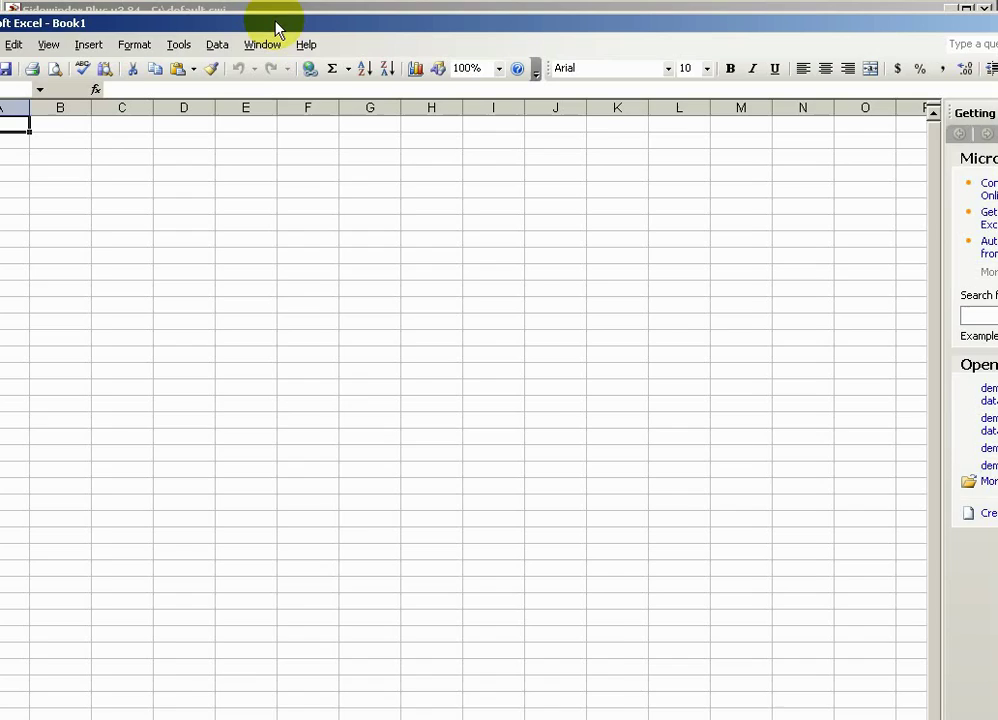
double_click(278, 27)
right_click(229, 223)
left_click(105, 155)
right_click(108, 153)
left_click(183, 211)
- Move the Excel window aside, copy the project's pulleys table to the clipboard in Sidewinder and return to Excel
left_click_drag(133, 55, 410, 68)
left_click(56, 405)
left_click(153, 702)
left_click(186, 133)
key("alt+Tab")
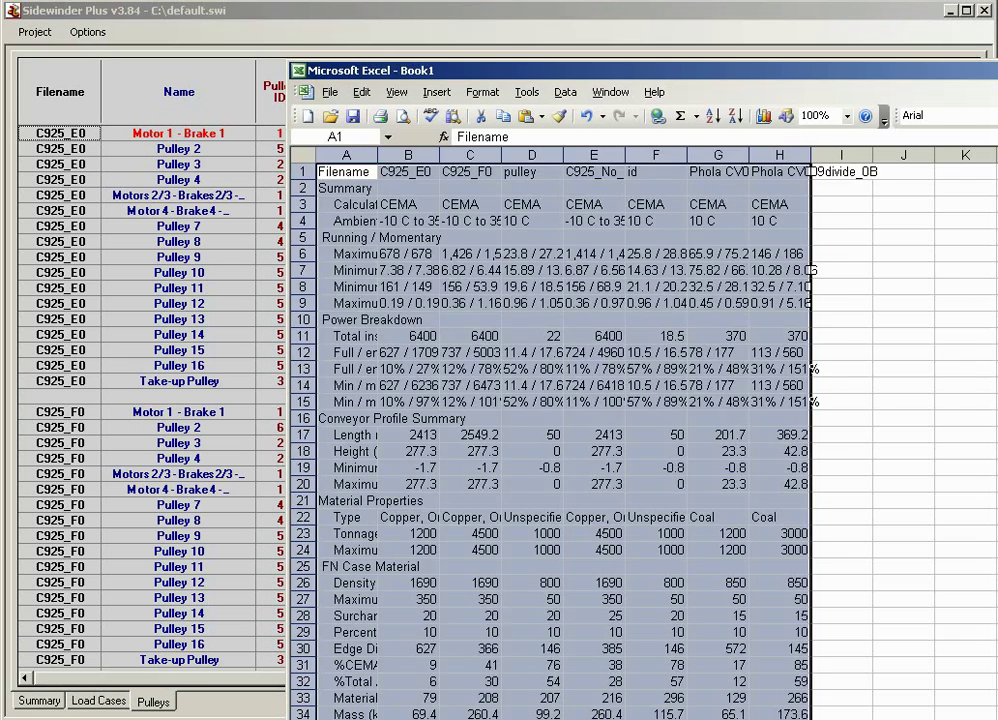
- Replace the pasted summary data with the copied pulleys table starting at cell A1 and widen column A
key("Delete")
right_click(332, 174)
left_click(383, 225)
left_click_drag(378, 155, 476, 155)
left_click(660, 286)
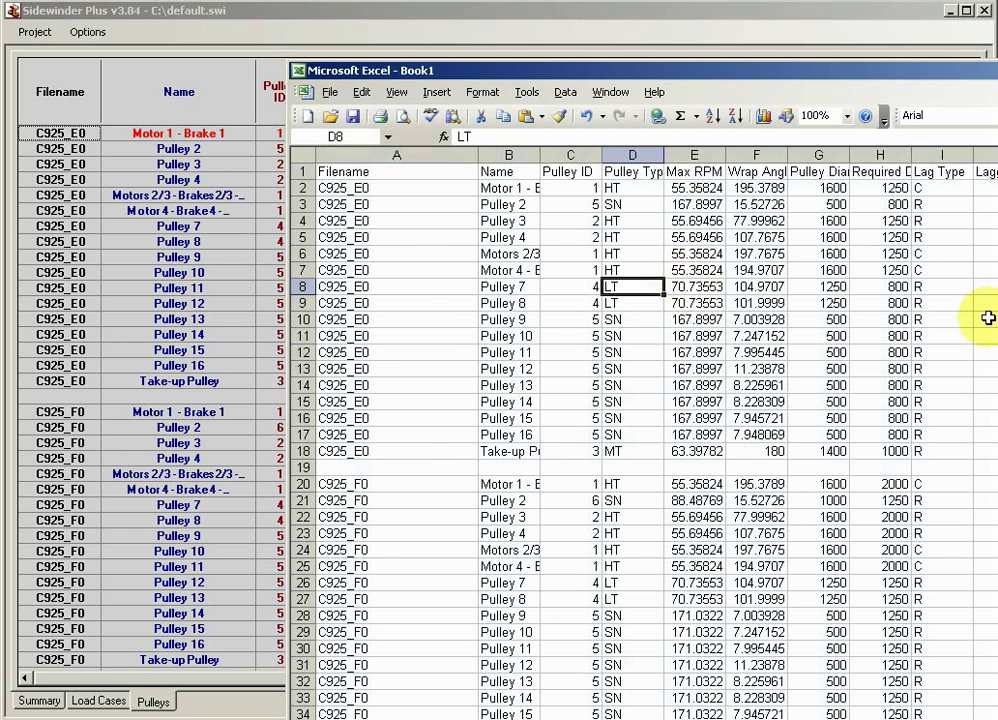
- Return to the Sidewinder project and review its pulleys and summary tables and the available project options
left_click(216, 13)
key("alt+Tab")
key("alt+Tab")
left_click(515, 226)
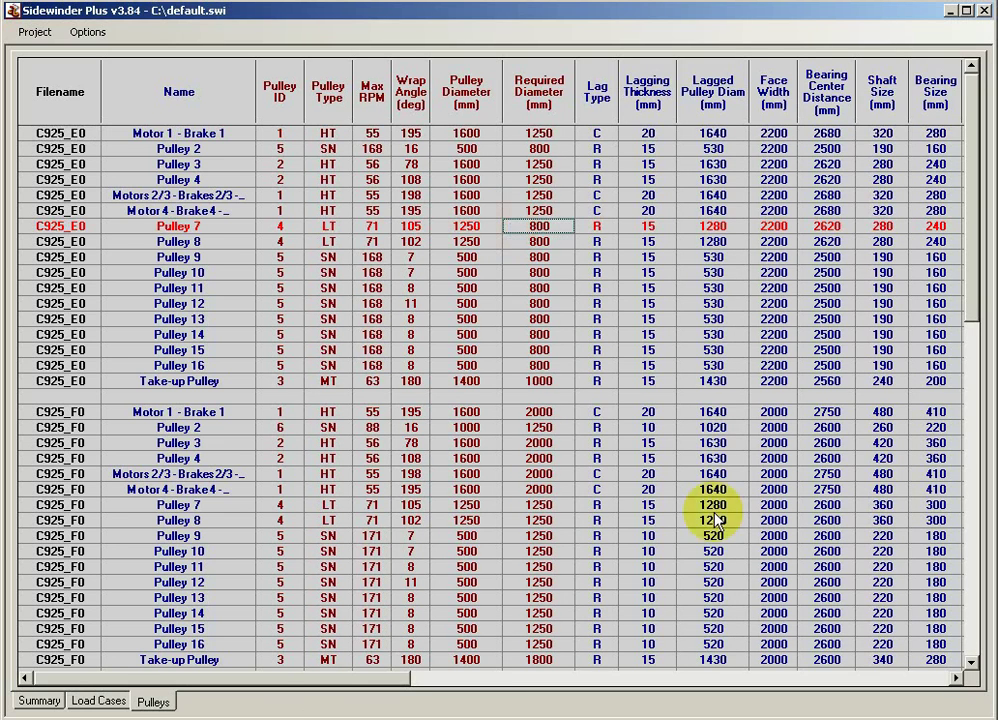
left_click(39, 701)
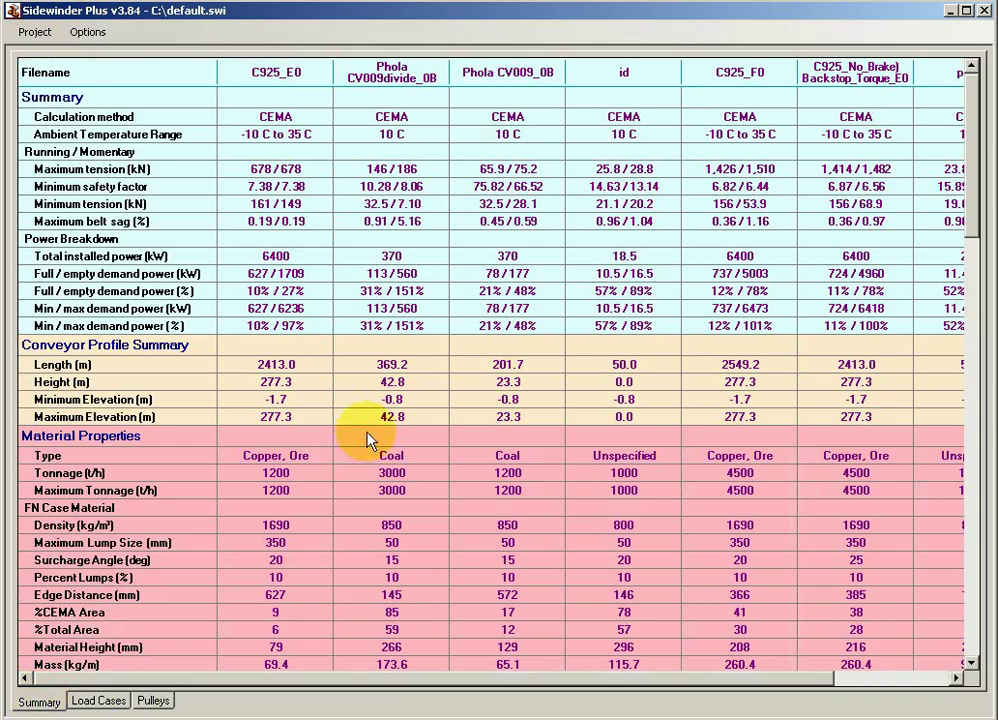
left_click(87, 34)
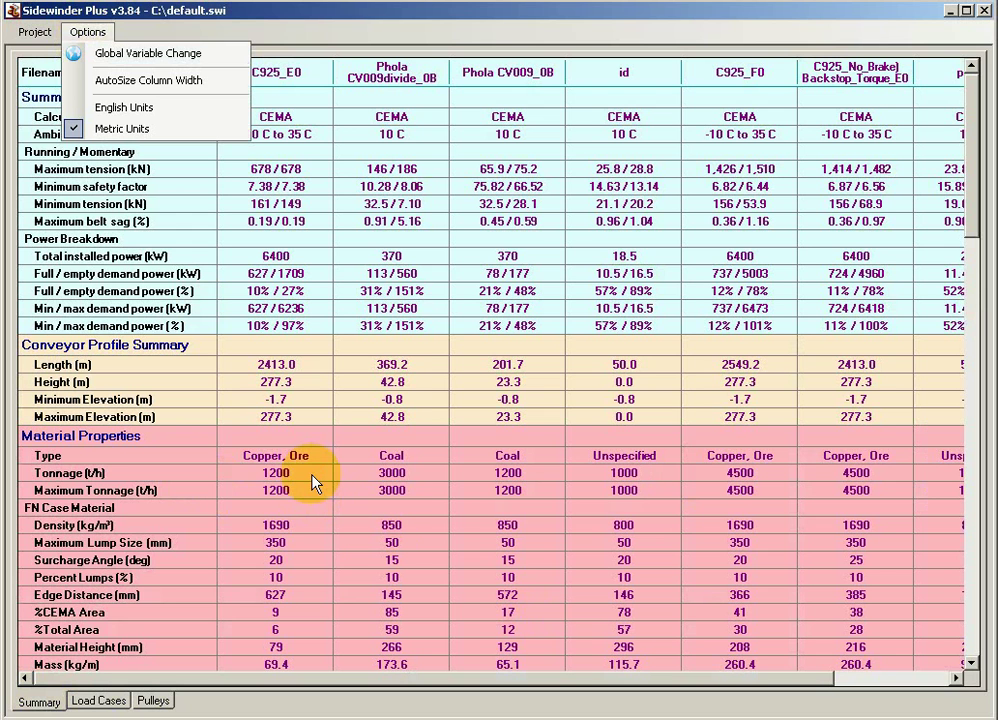
left_click(256, 480)
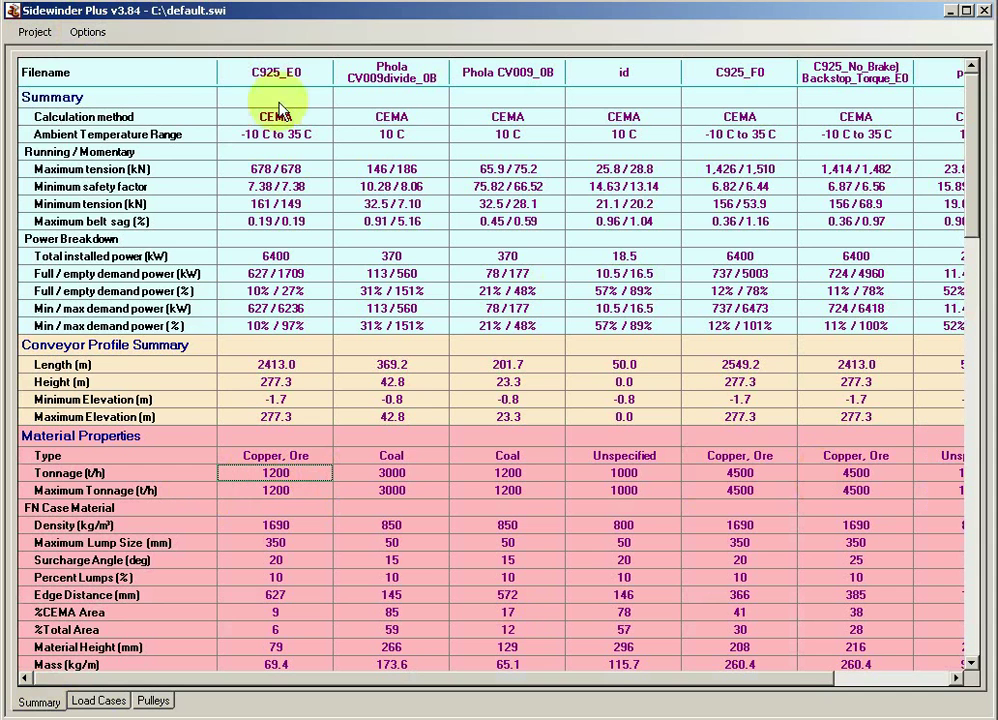
- Apply a global variable change of Tonnage to 1200 t/h for all project files and check the Tonnage row
left_click(88, 32)
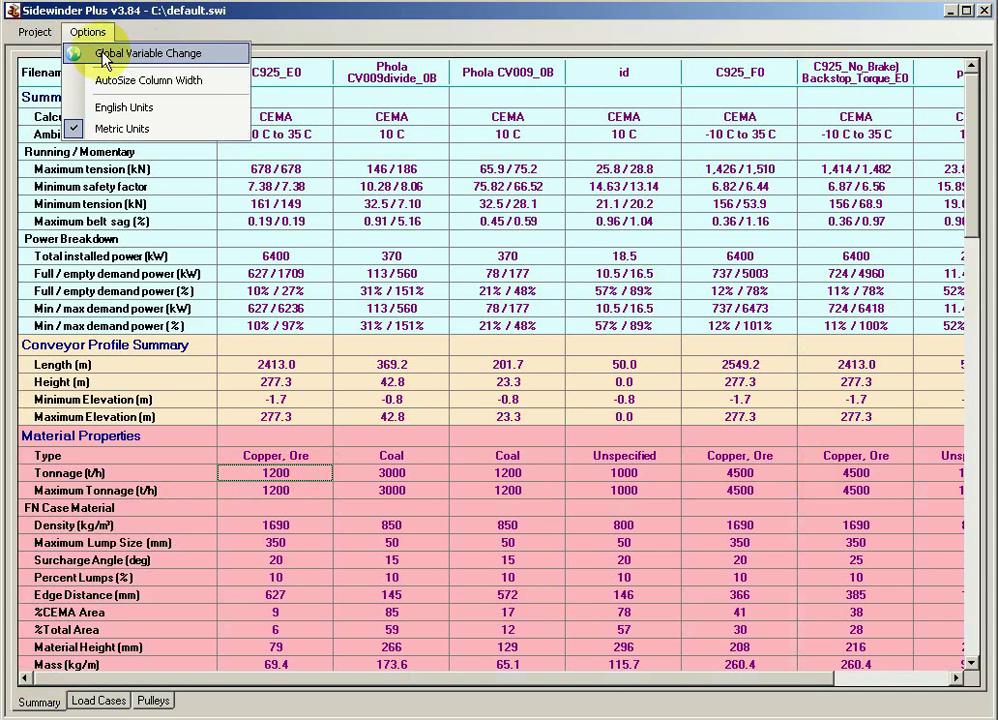
left_click(104, 60)
left_click(536, 314)
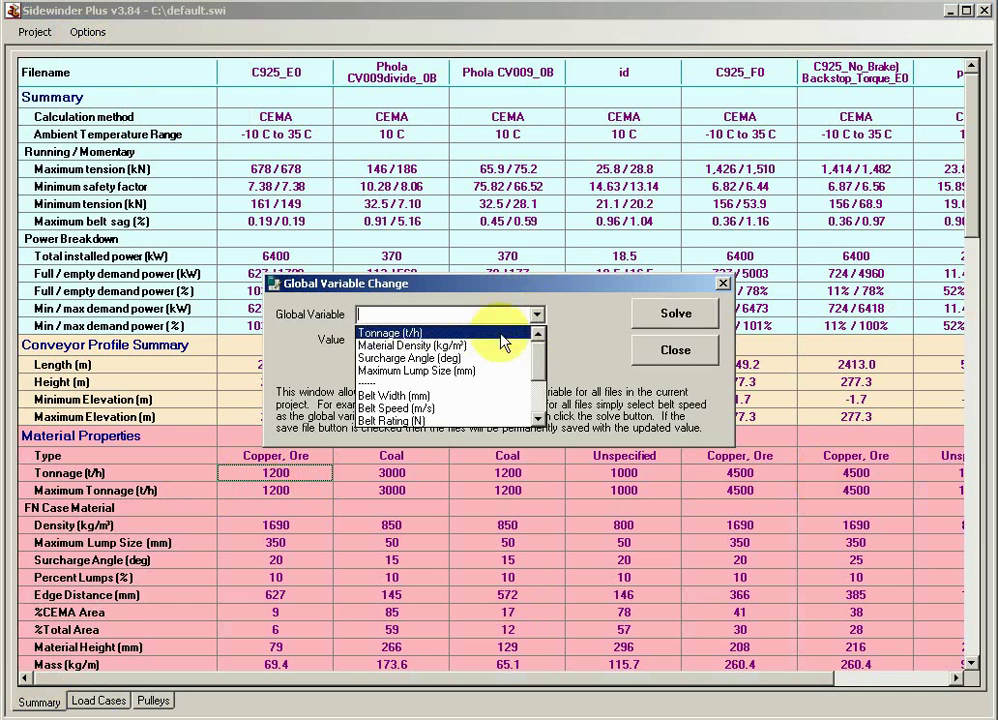
left_click(505, 332)
left_click(386, 338)
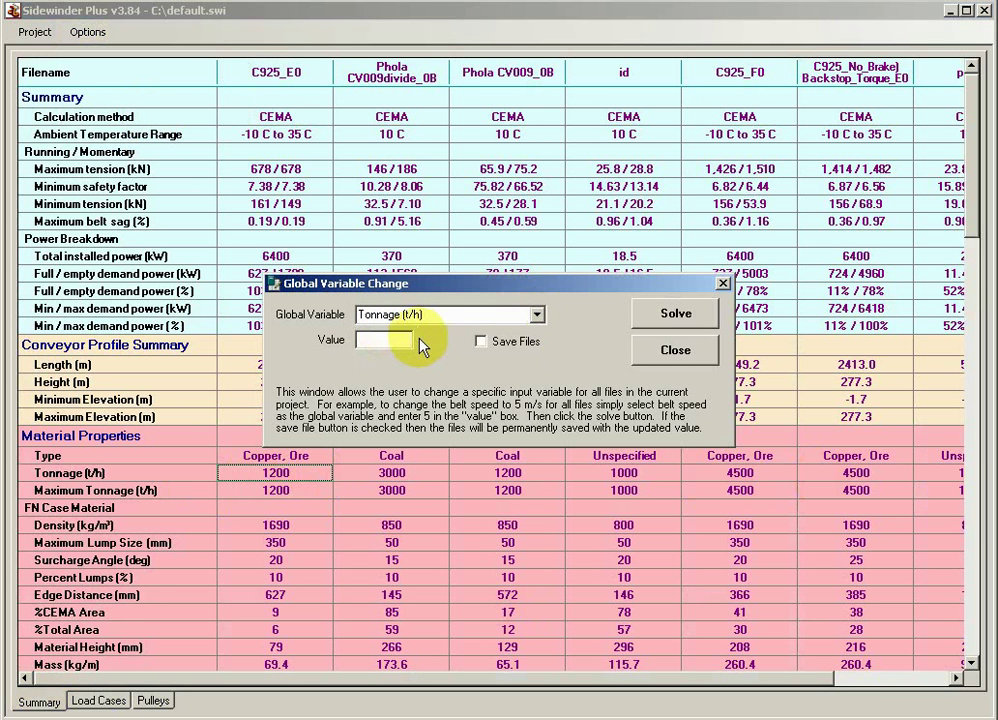
type("1200")
left_click(665, 320)
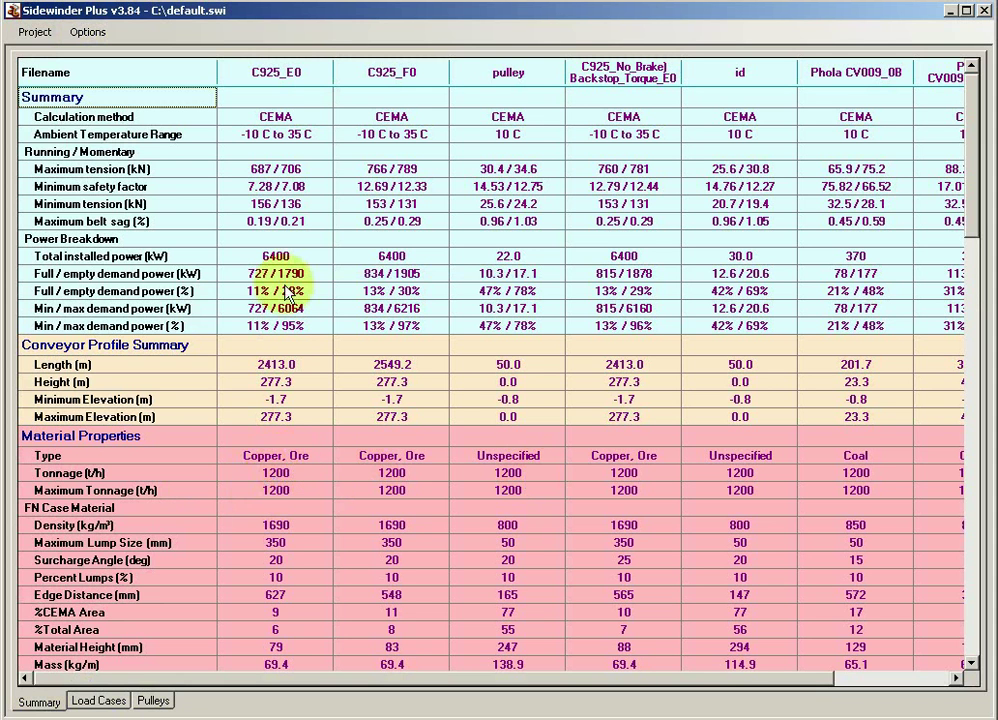
left_click_drag(300, 474, 623, 474)
left_click(777, 477)
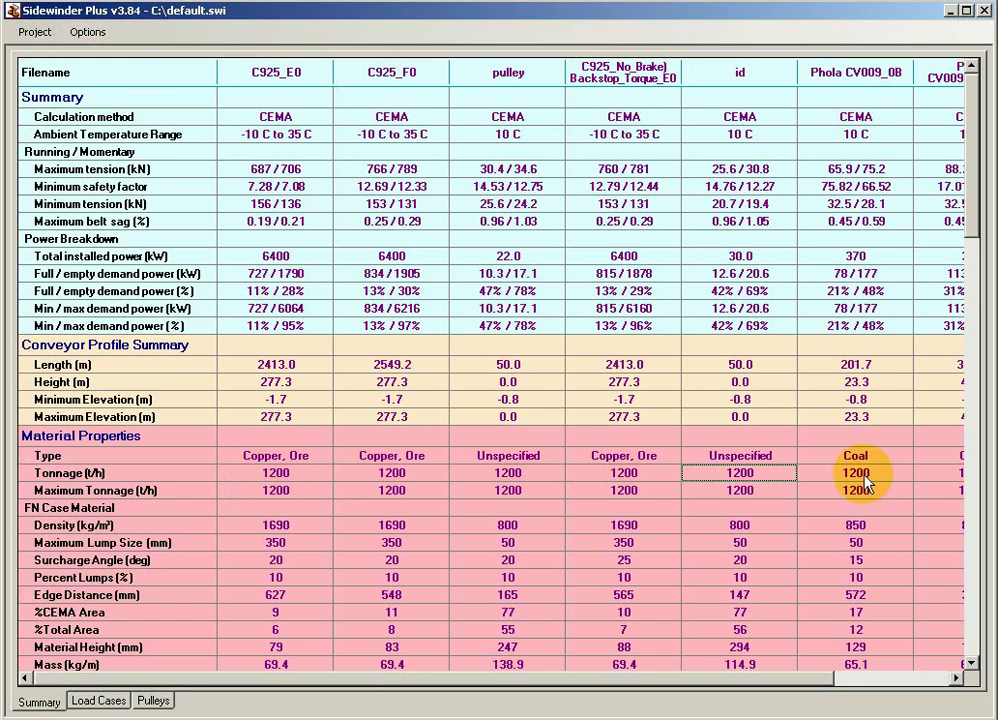
- Solve all project files with the global Tonnage variable set to 1300 t/h, without saving the files
left_click(88, 33)
left_click(88, 50)
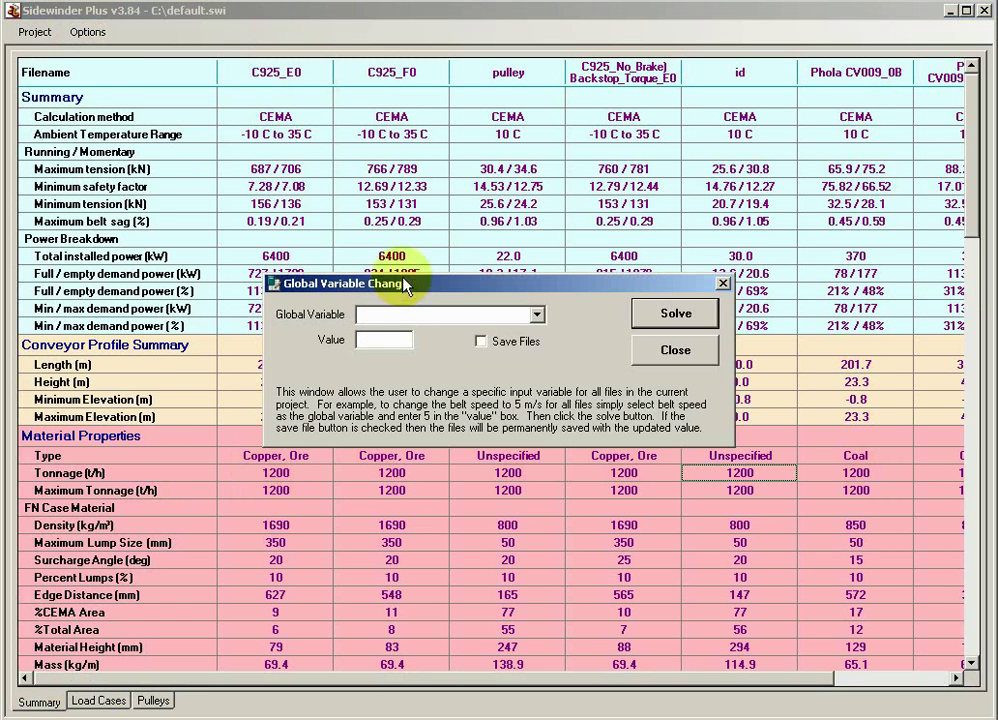
left_click(537, 314)
left_click(400, 333)
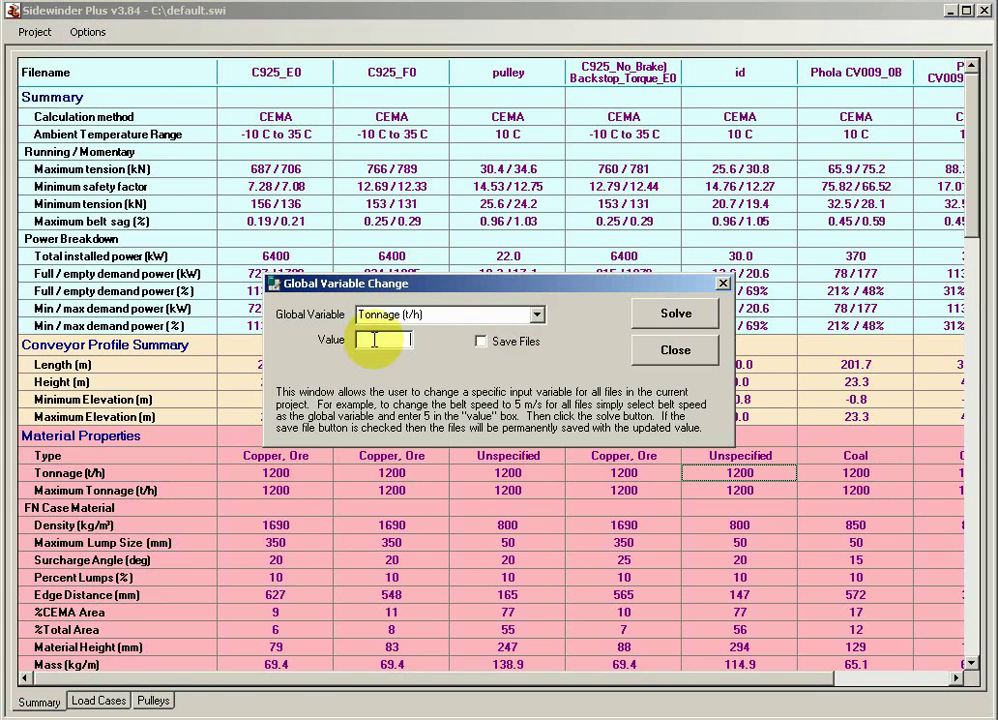
type("1300")
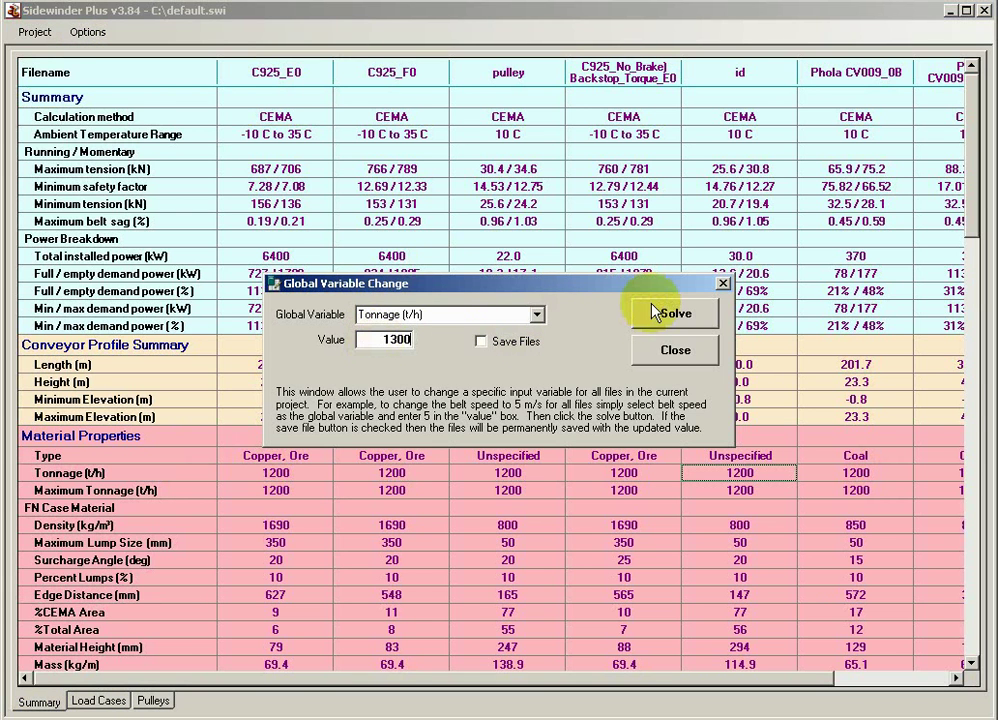
left_click(655, 313)
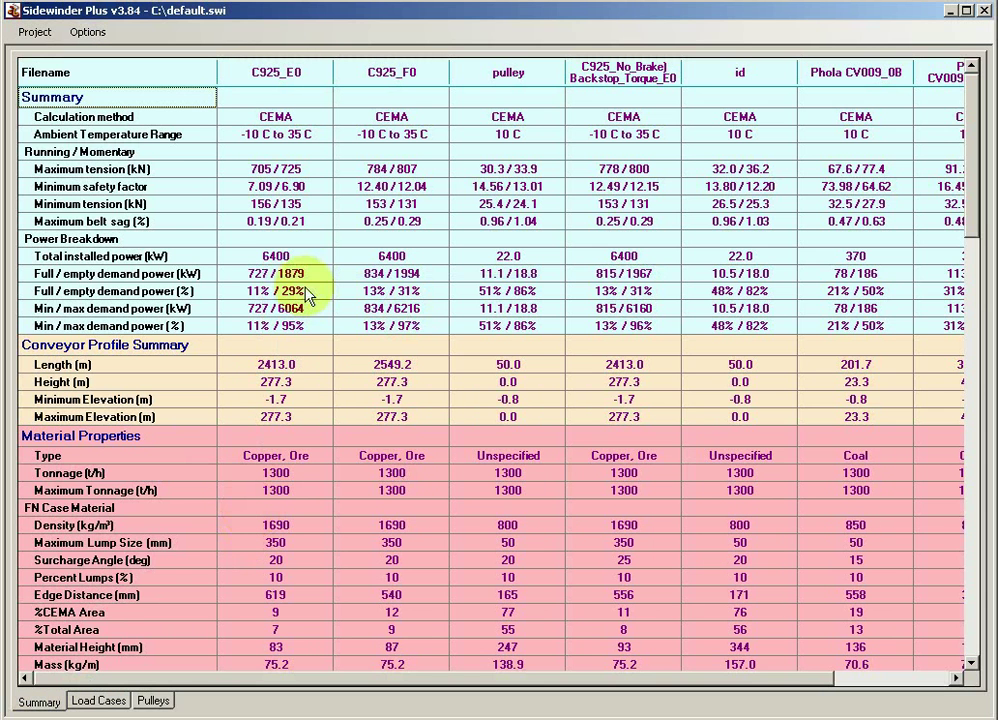
- Check the full/empty demand power and minimum safety factor of C925_E0 in the solved summary
left_click(294, 277)
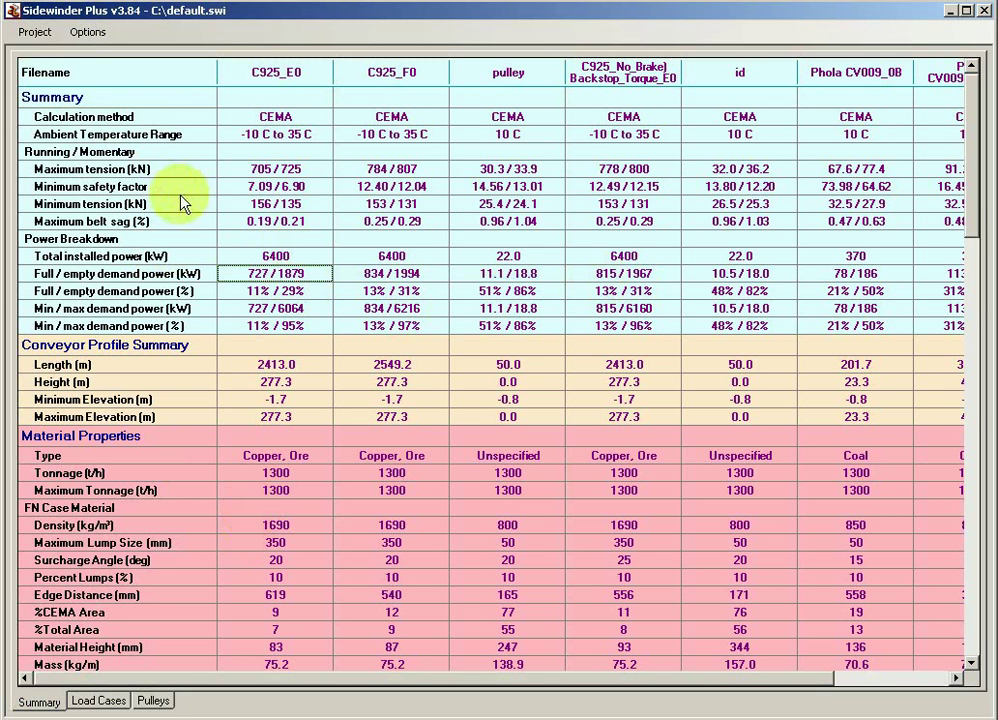
left_click(245, 188)
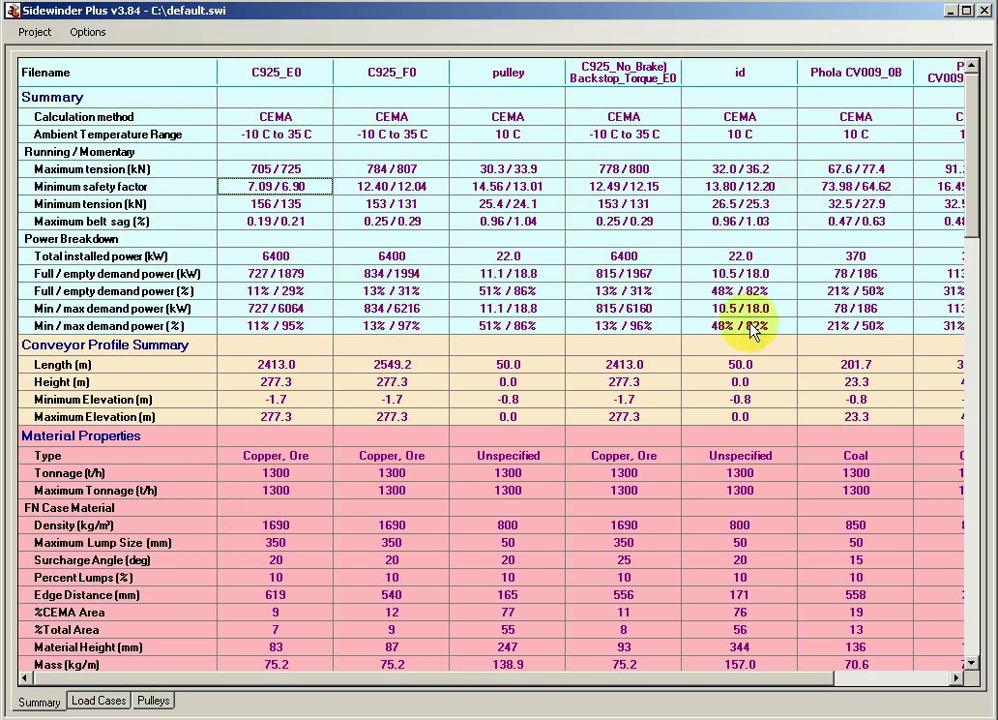
- Review the input variables available for a global change, choose Belt Width (mm), and close without entering a value or solving
left_click(88, 33)
left_click(100, 52)
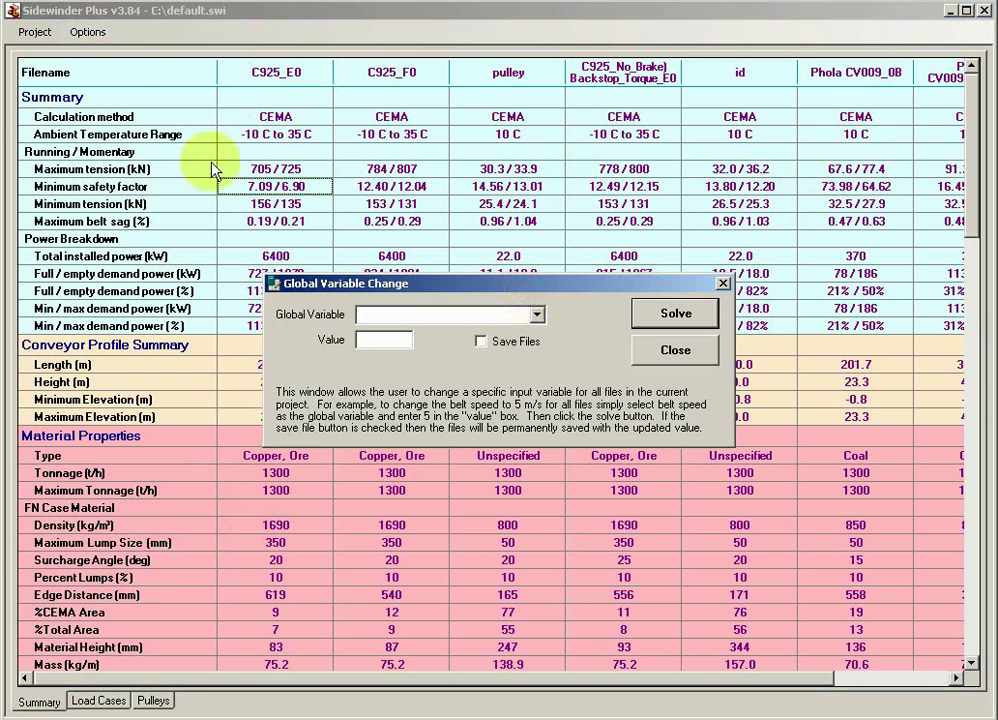
left_click(537, 315)
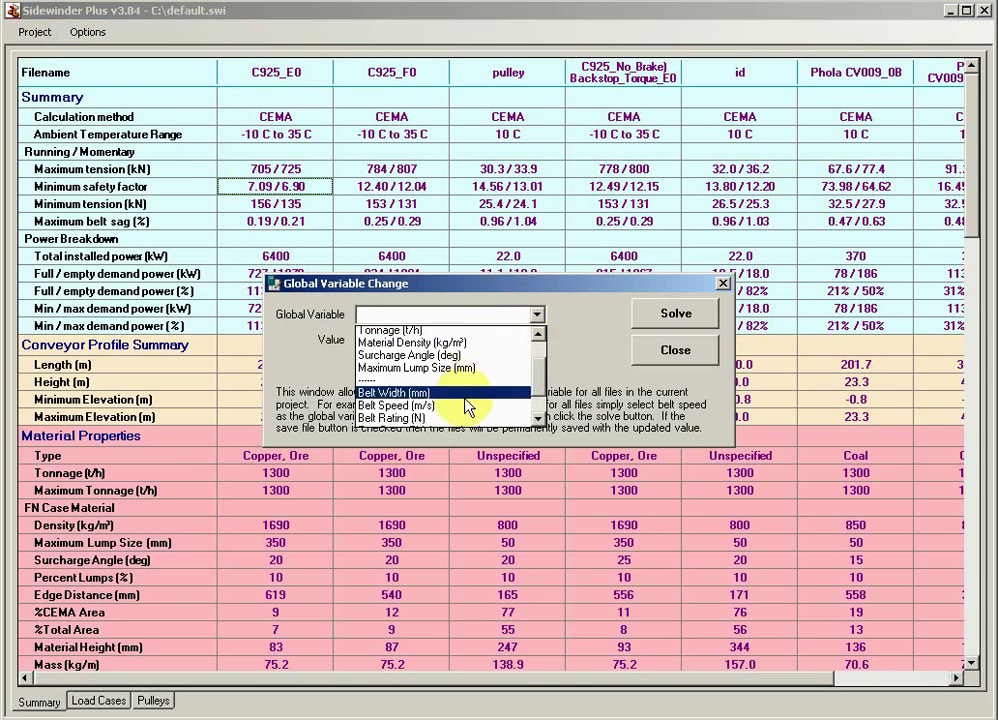
scroll(467, 403, "down", 1)
scroll(460, 390, "down", 1)
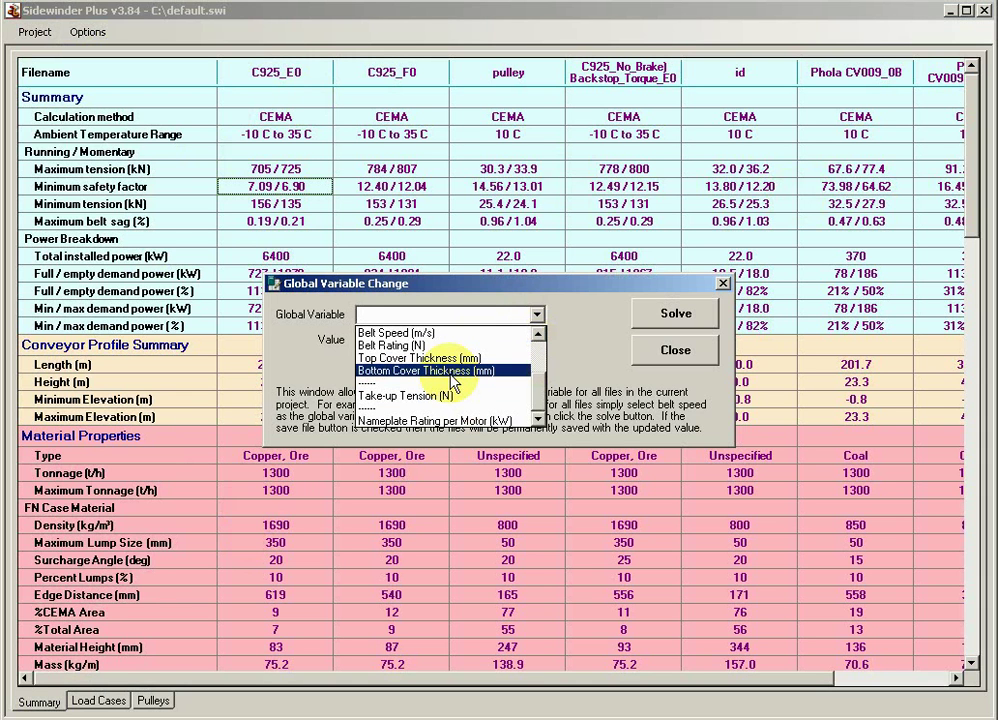
scroll(455, 380, "up", 1)
scroll(455, 380, "up", 1)
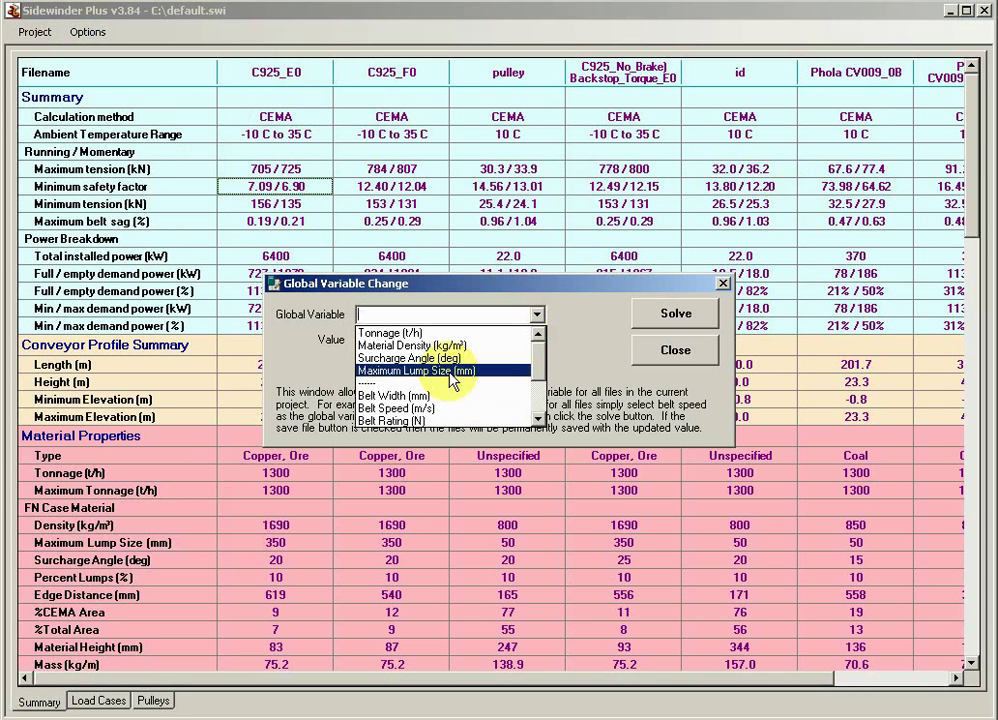
left_click(455, 396)
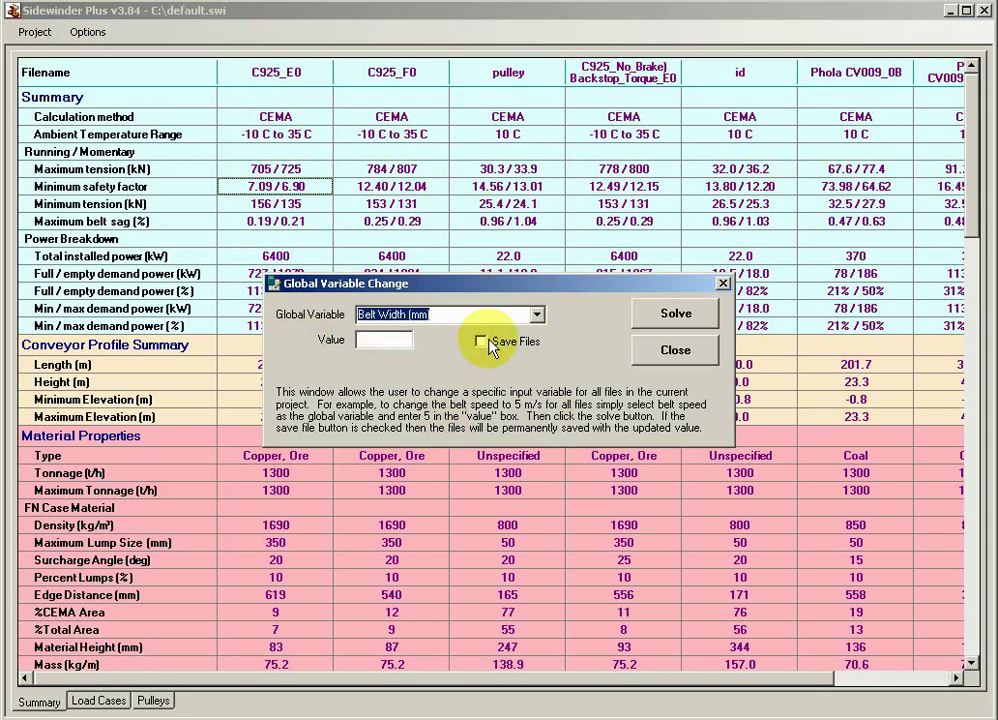
left_click(675, 350)
- Exit the multiple conveyor project and return to the single conveyor input data without saving the project file
left_click(425, 206)
left_click(34, 31)
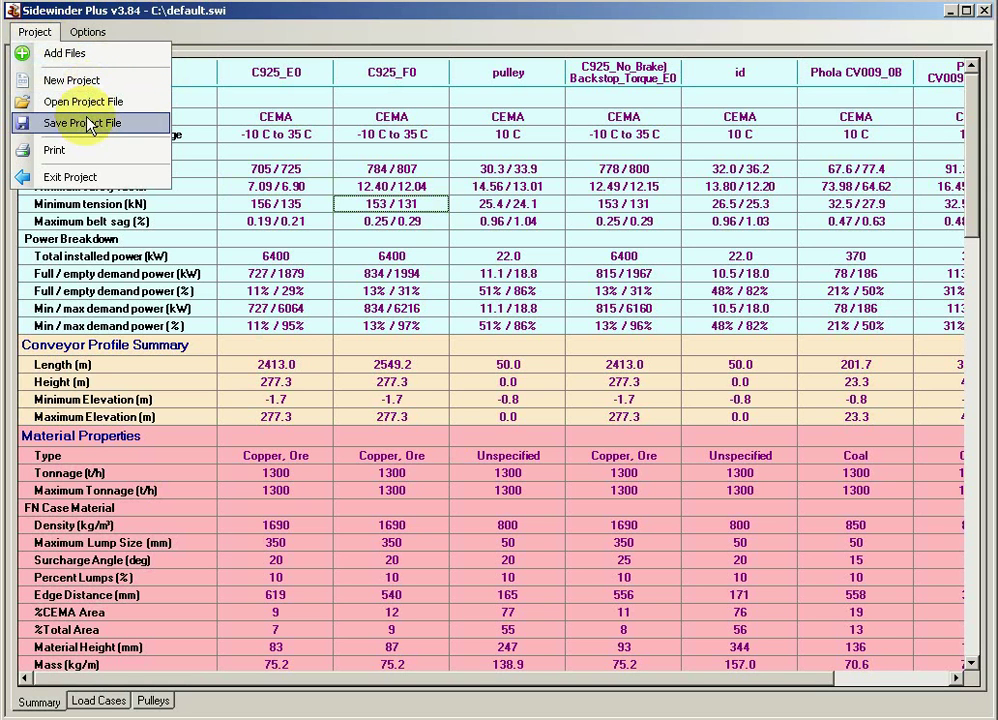
left_click(84, 179)
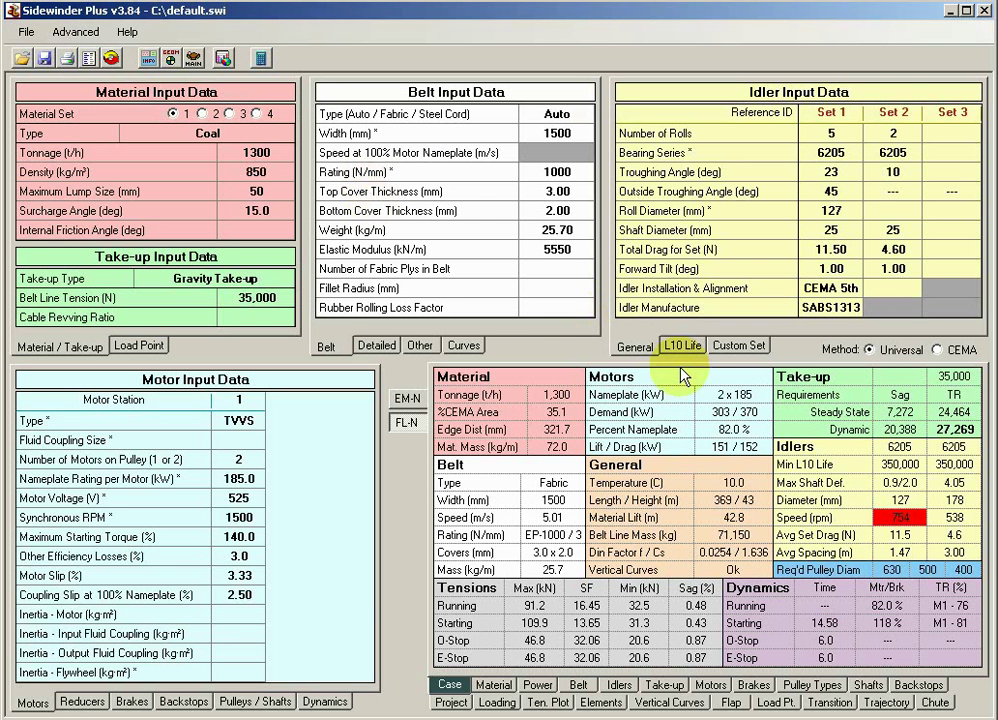